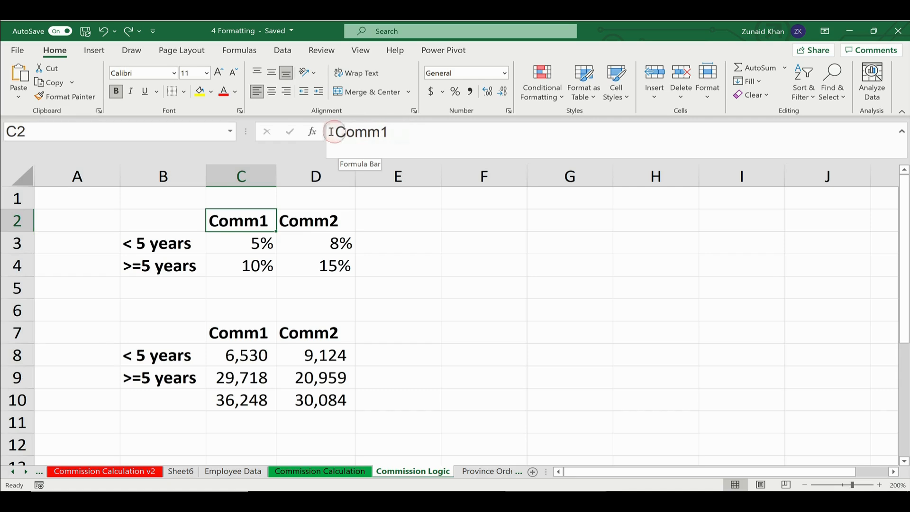
# Remove the bold formatting from the Comm1 and Comm2 headings in C2:D2.
pyautogui.click(266, 243)
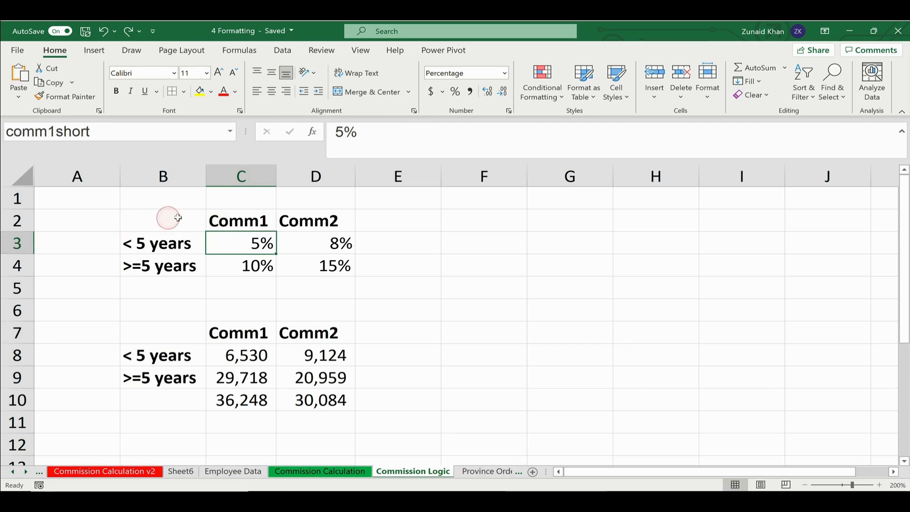
pyautogui.moveTo(228, 213); pyautogui.dragTo(319, 222)
pyautogui.moveTo(248, 218); pyautogui.dragTo(332, 220)
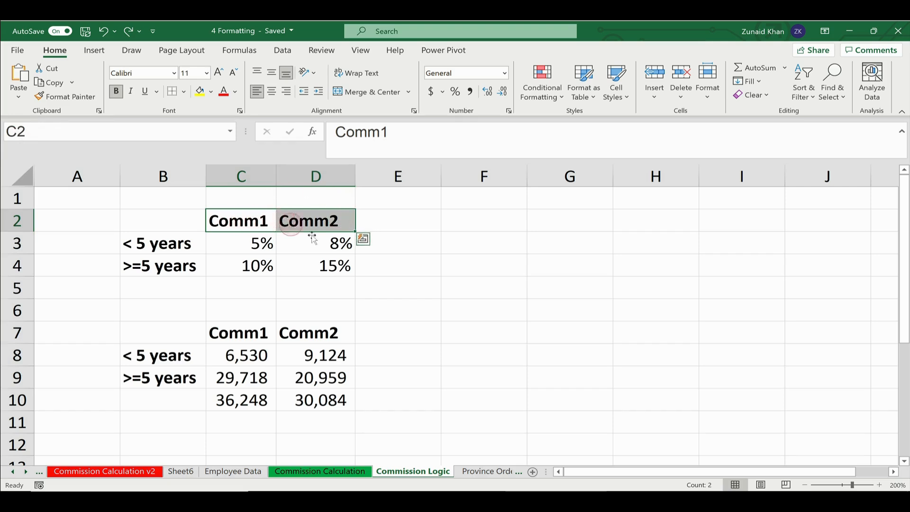
pyautogui.click(118, 93)
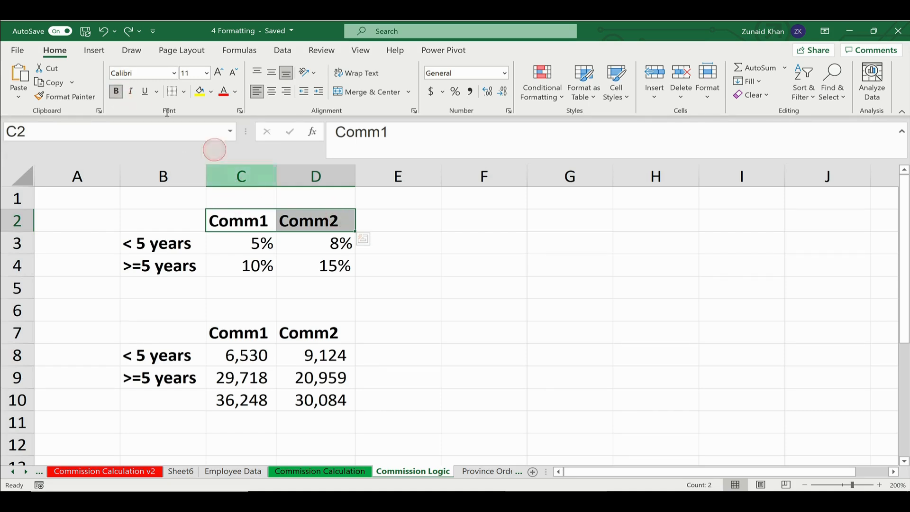
pyautogui.click(117, 93)
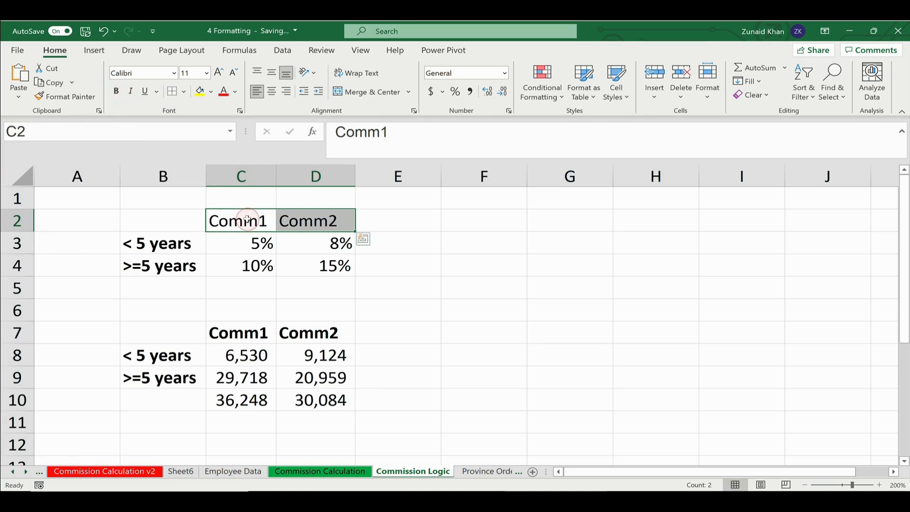
# Apply italics and a single underline to the Comm1 and Comm2 headings in C2:D2.
pyautogui.click(130, 92)
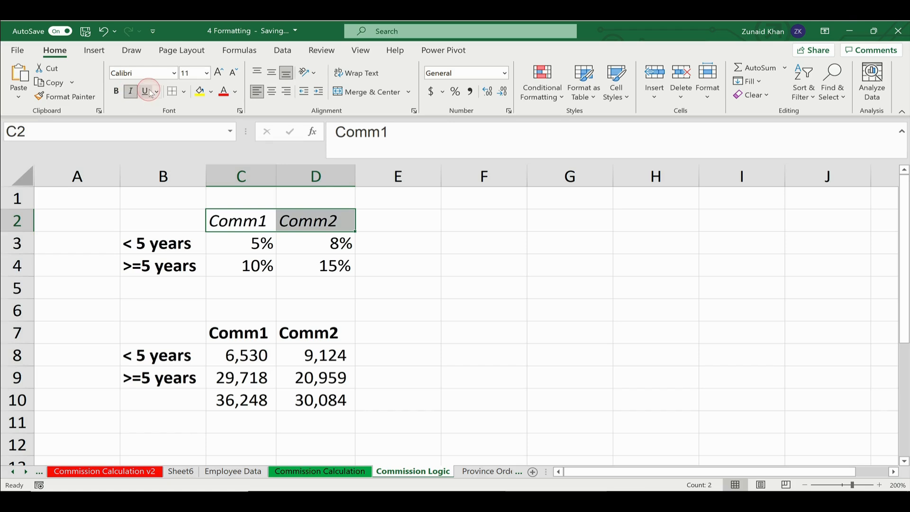
pyautogui.click(147, 93)
pyautogui.click(165, 236)
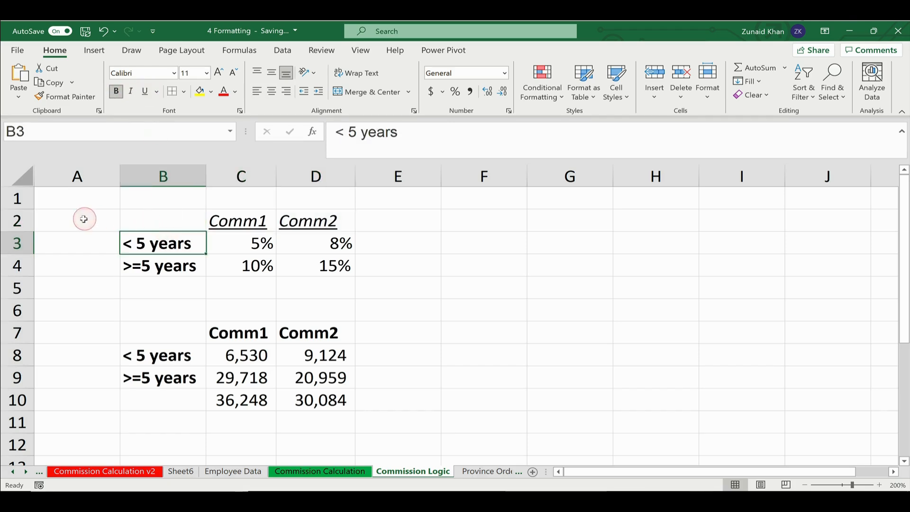
# Apply a double underline to the Comm1 heading in C2.
pyautogui.click(240, 218)
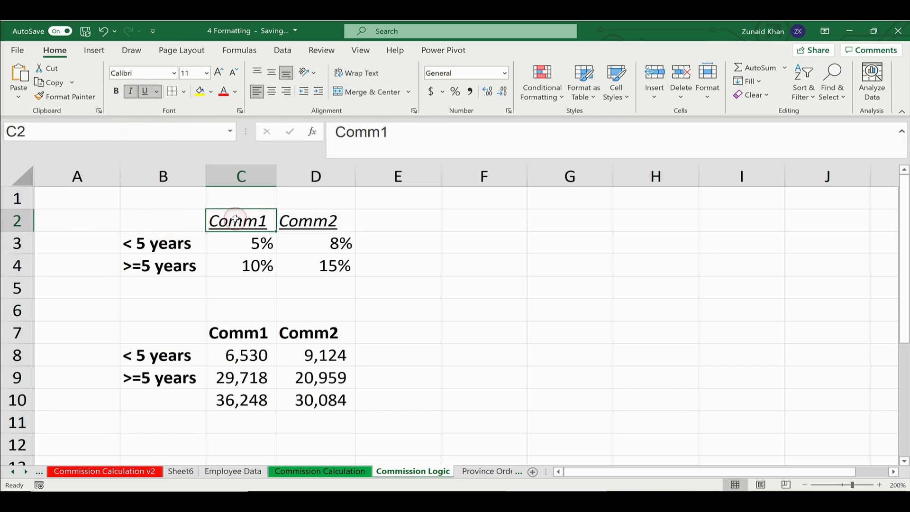
pyautogui.click(145, 93)
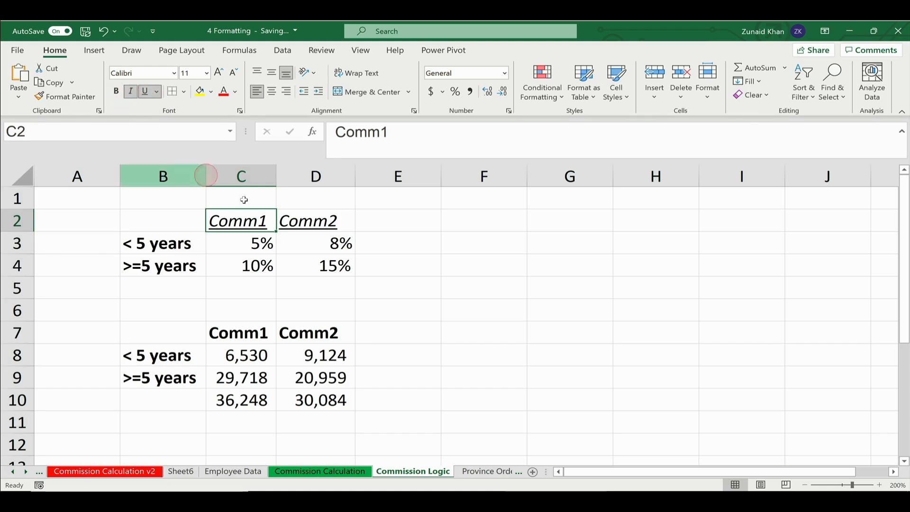
pyautogui.click(161, 96)
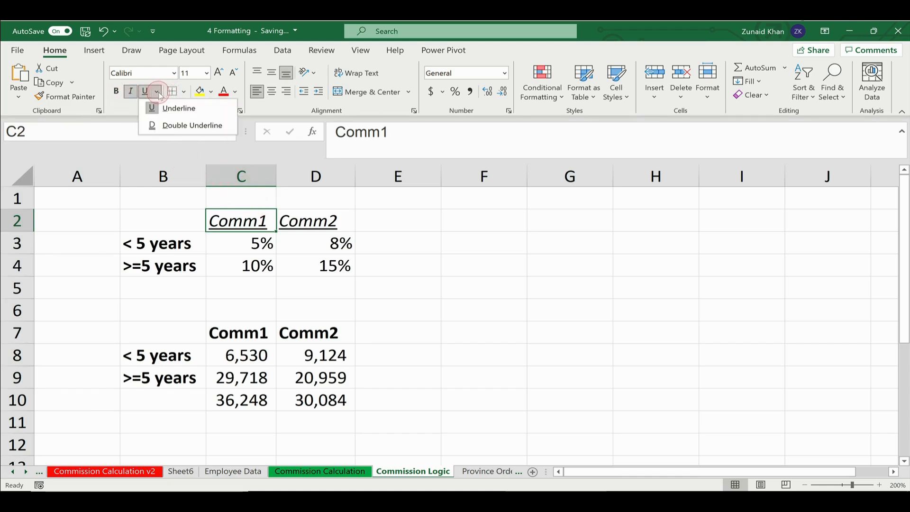
pyautogui.click(186, 126)
pyautogui.click(174, 217)
pyautogui.click(246, 218)
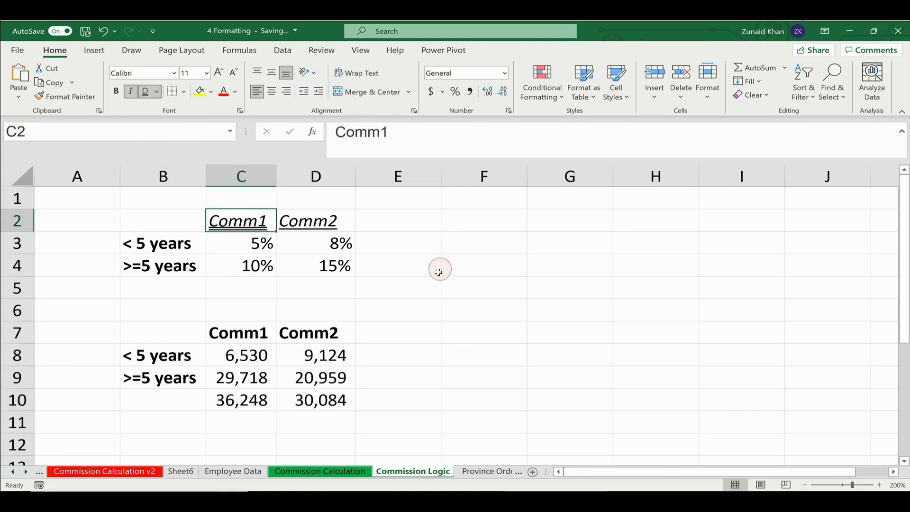
# Remove the underline from the Comm2 heading in D2.
pyautogui.click(311, 218)
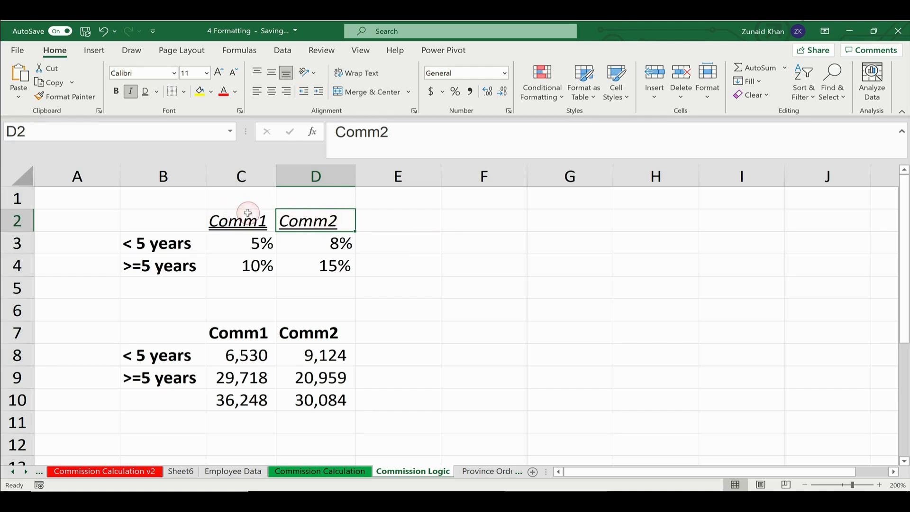
pyautogui.click(158, 92)
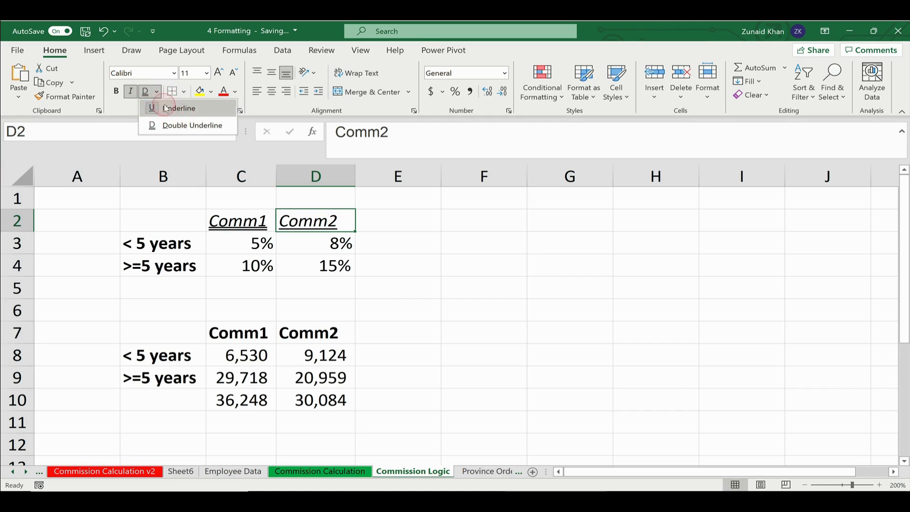
pyautogui.click(162, 109)
pyautogui.click(320, 222)
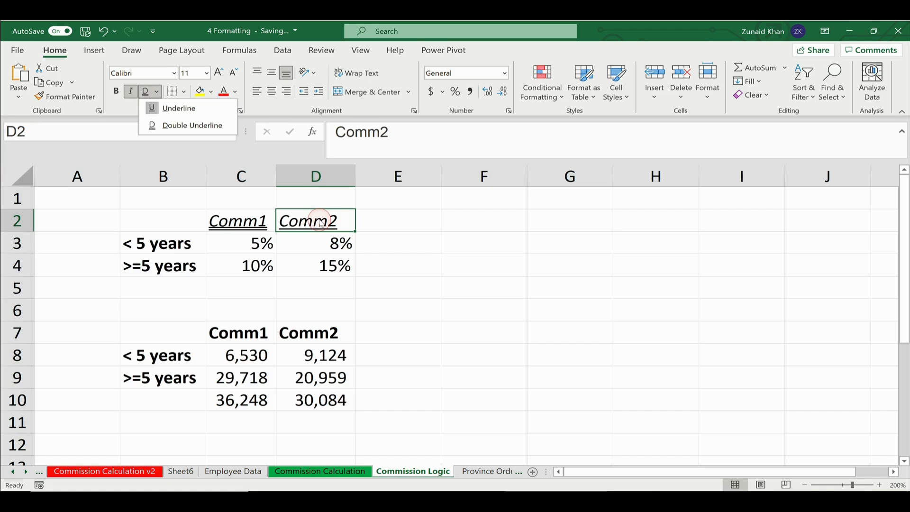
pyautogui.click(180, 112)
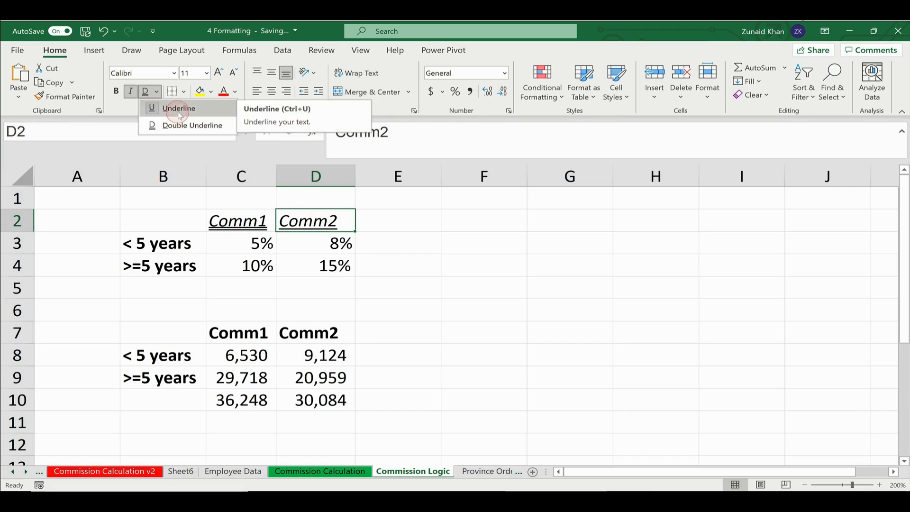
pyautogui.click(180, 112)
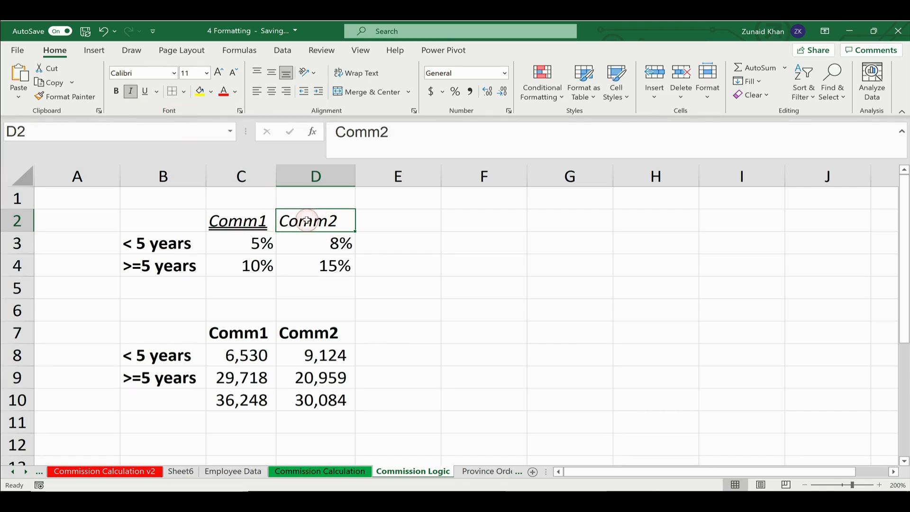
# Return the headings in C2:D2 to bold text without italics or underline.
pyautogui.moveTo(233, 220); pyautogui.dragTo(332, 221)
pyautogui.click(131, 93)
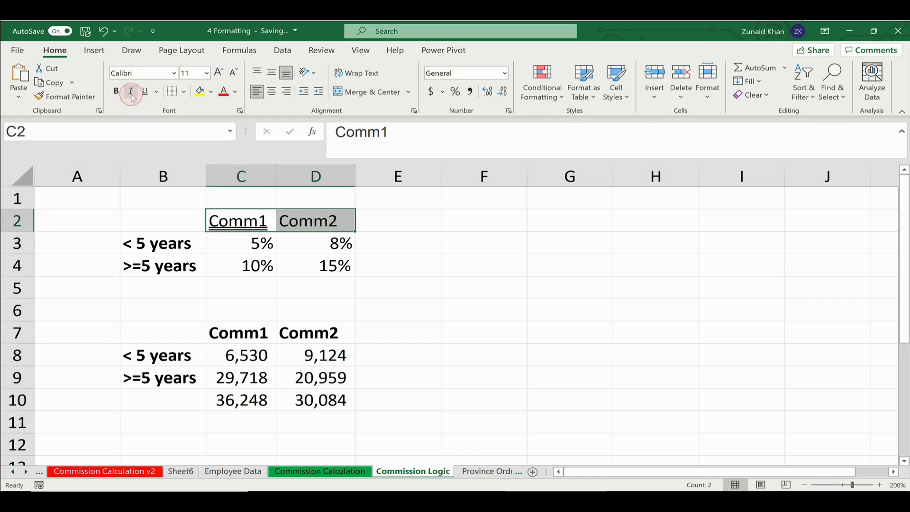
pyautogui.click(116, 92)
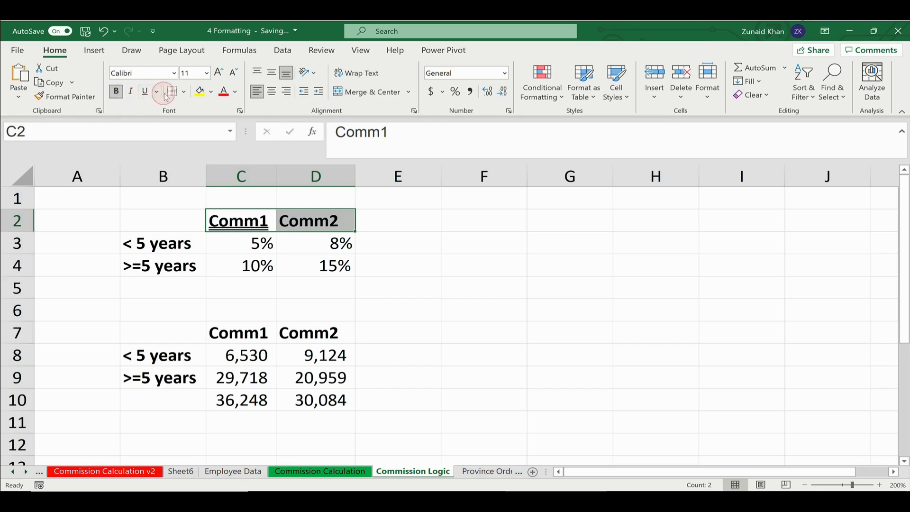
pyautogui.click(157, 93)
pyautogui.click(177, 124)
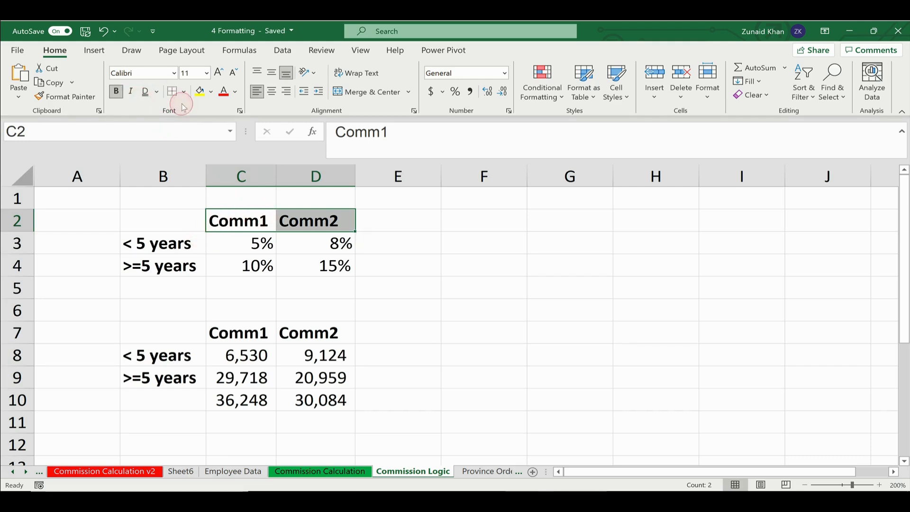
# Change the font of the Comm1 and Comm2 headings in C2:D2 to Arial Narrow.
pyautogui.click(175, 74)
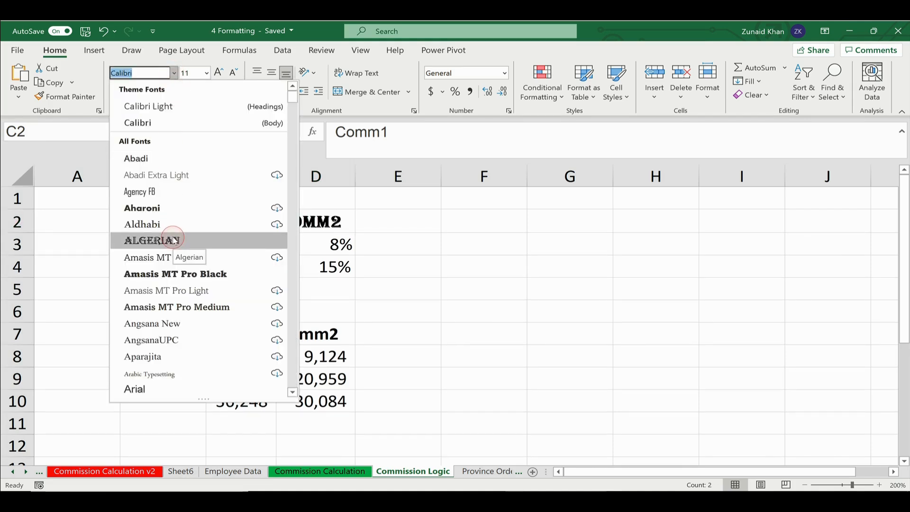
pyautogui.scroll(-3, 174, 239)
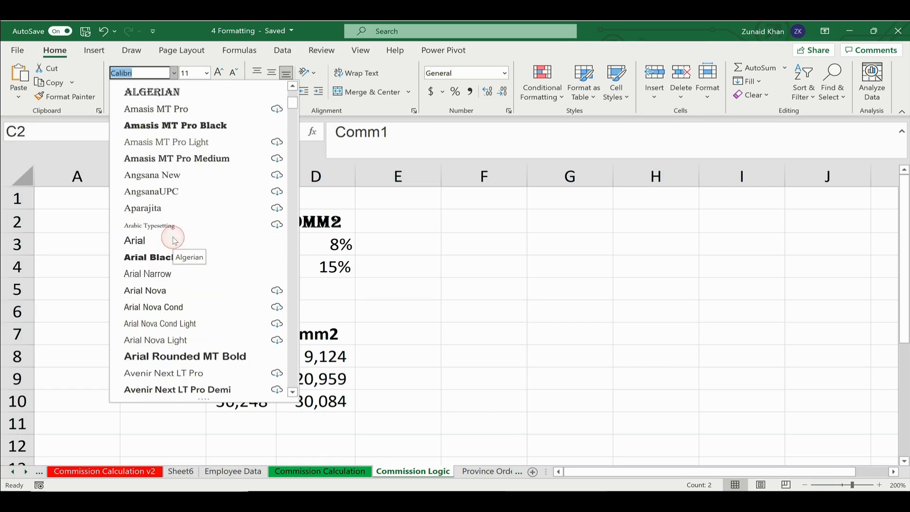
pyautogui.click(149, 275)
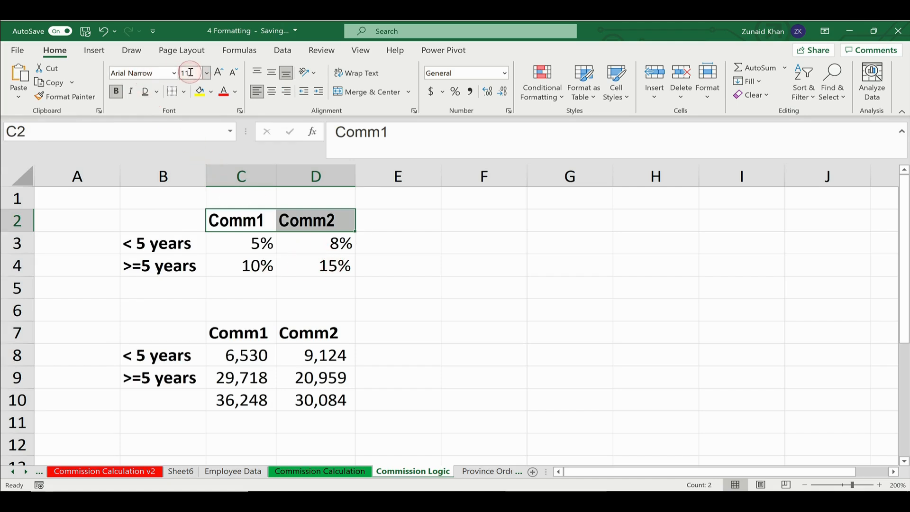
# Set the font of the whole commission rate table in B2:D4 to SimSun.
pyautogui.moveTo(150, 217); pyautogui.dragTo(334, 268)
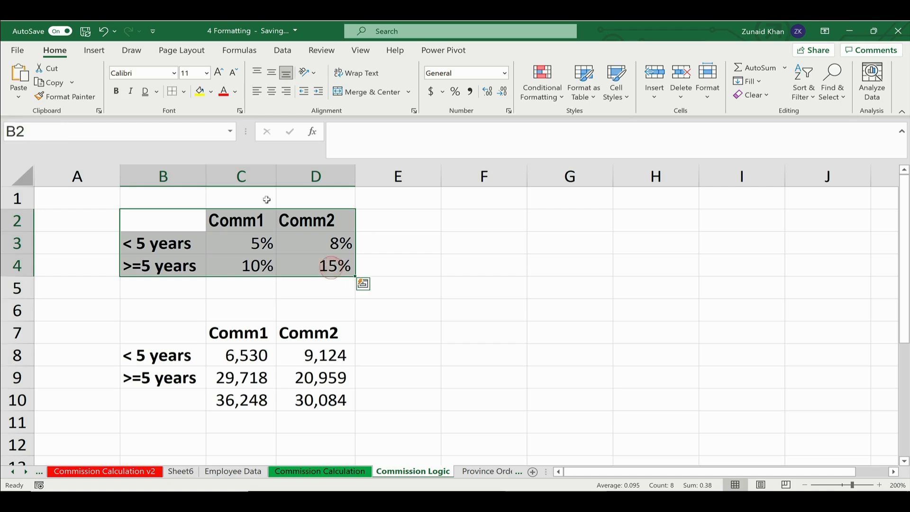
pyautogui.click(174, 72)
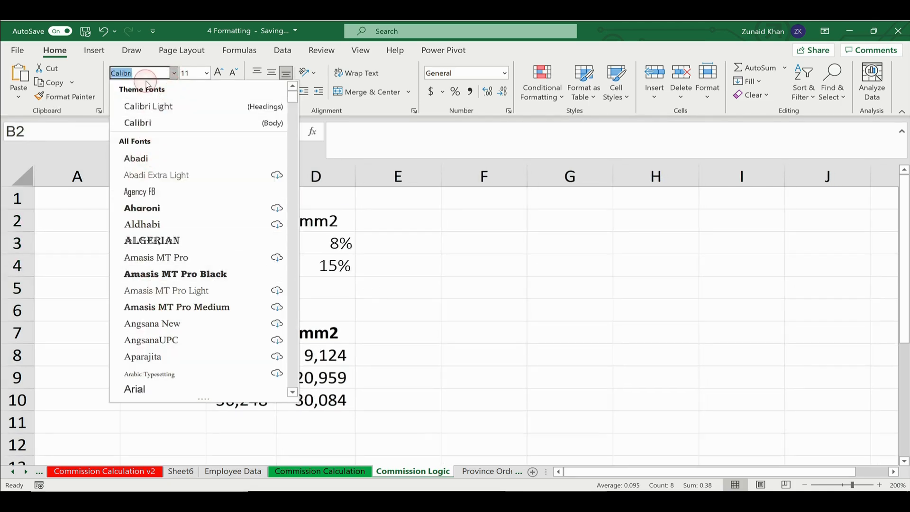
pyautogui.scroll(-12, 189, 190)
pyautogui.moveTo(294, 135); pyautogui.dragTo(283, 320)
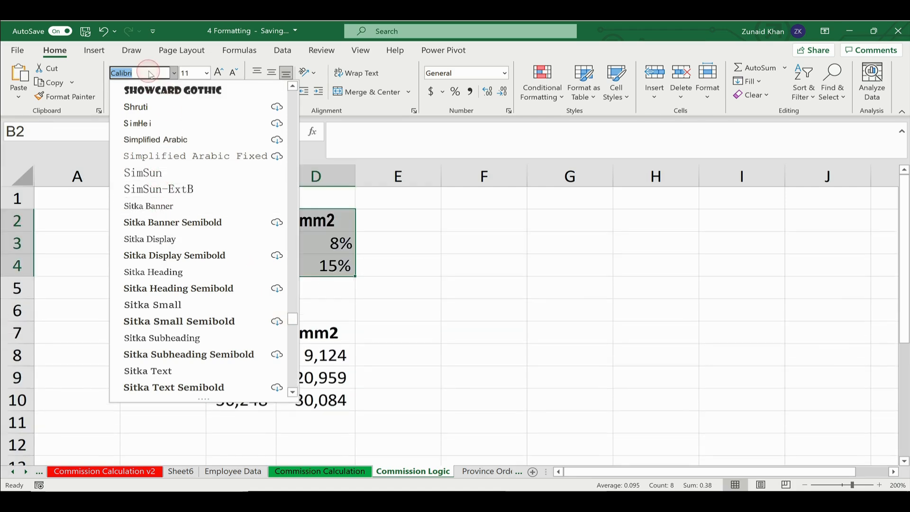
pyautogui.write('Sim')
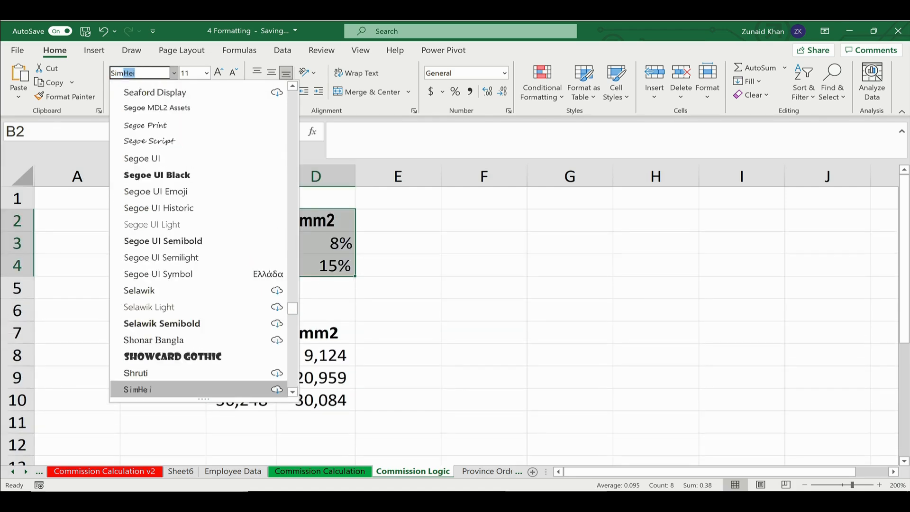
pyautogui.write('Sun')
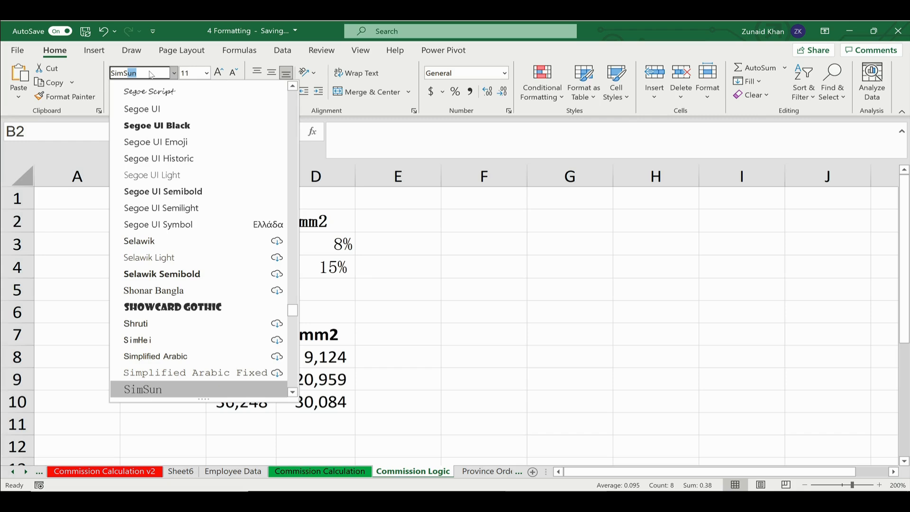
pyautogui.press('Return')
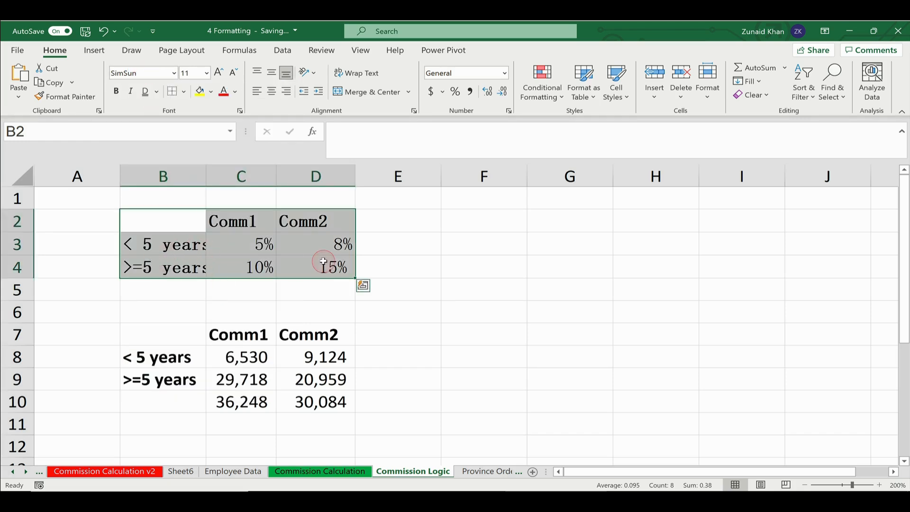
# Set the font of the commission rate table in B2:D4 to Arial.
pyautogui.click(142, 76)
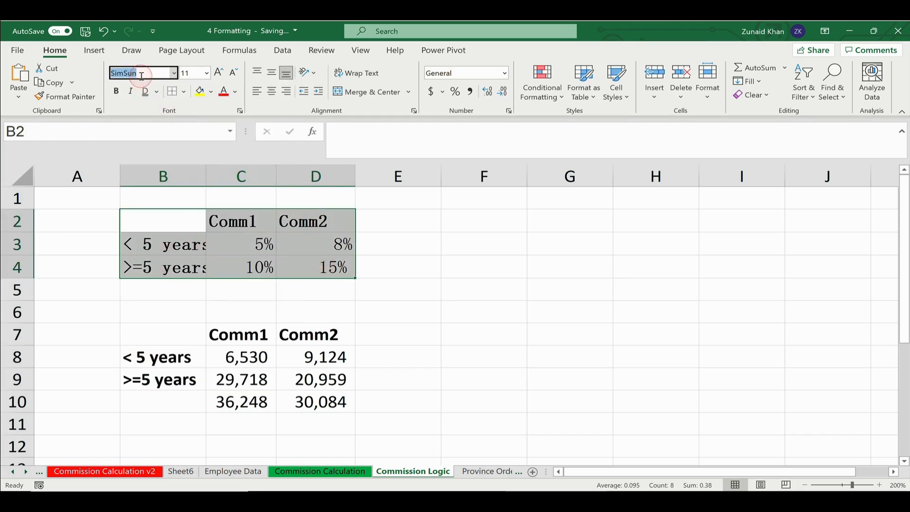
pyautogui.write('A')
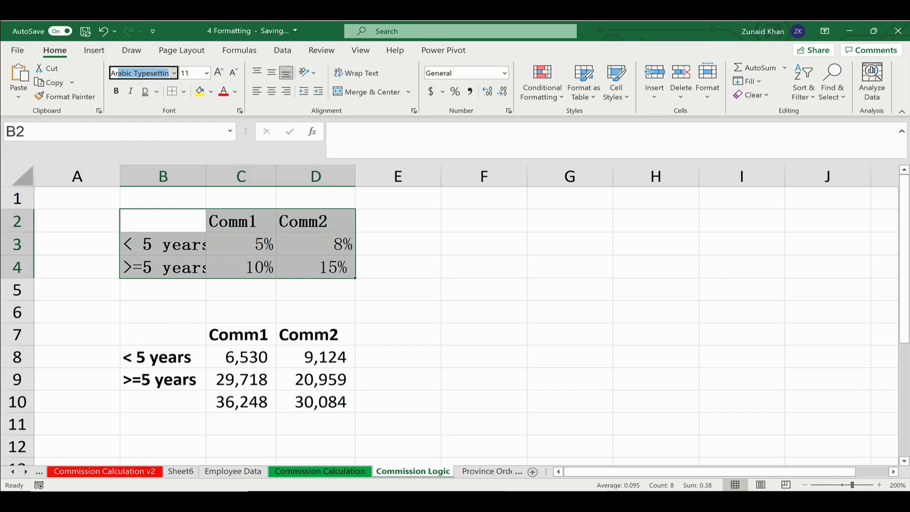
pyautogui.write('rial')
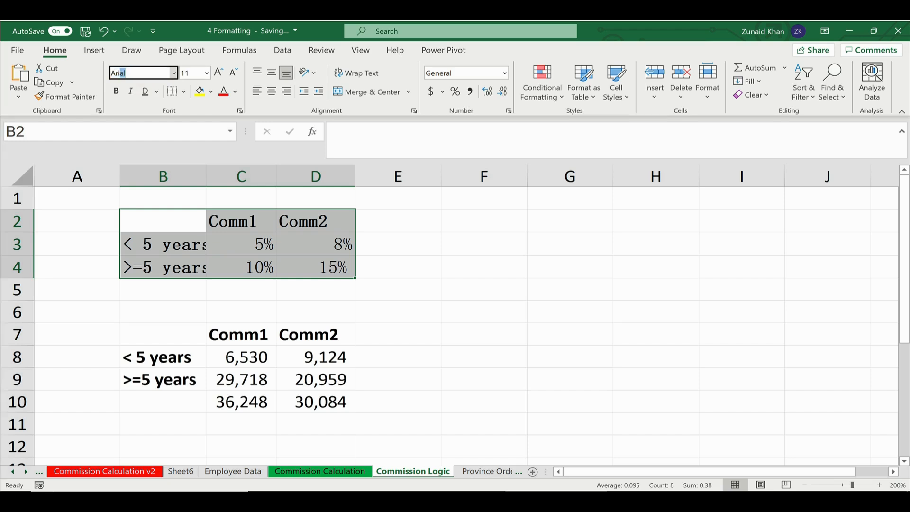
pyautogui.press('Return')
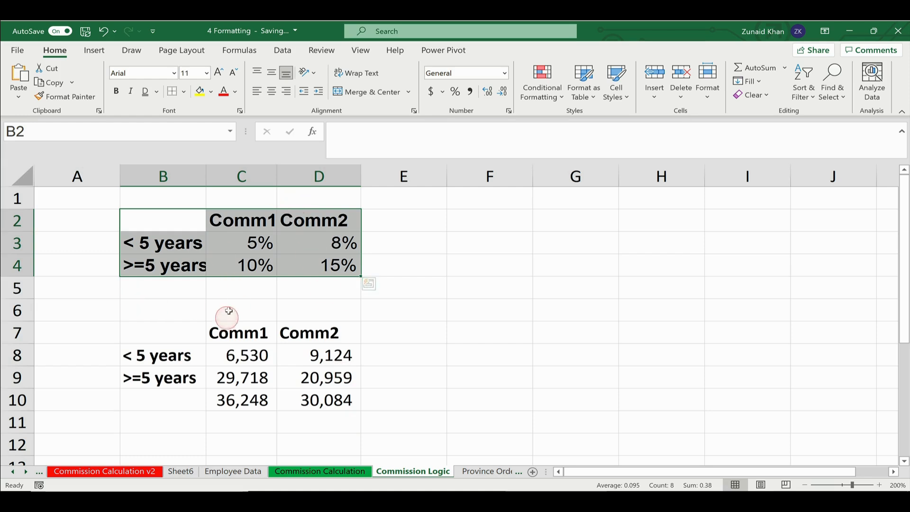
# Set the font size of the commission rate table in B2:D4 to 10.
pyautogui.click(208, 72)
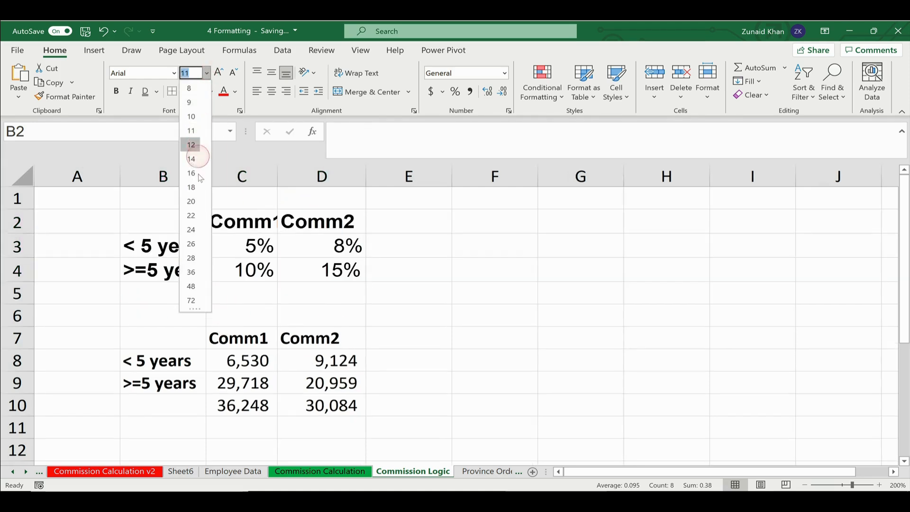
pyautogui.click(196, 120)
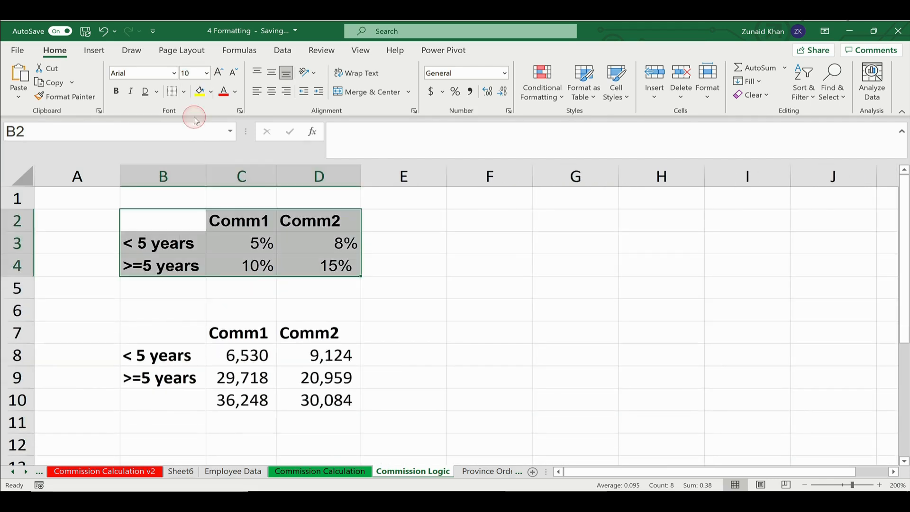
pyautogui.click(207, 72)
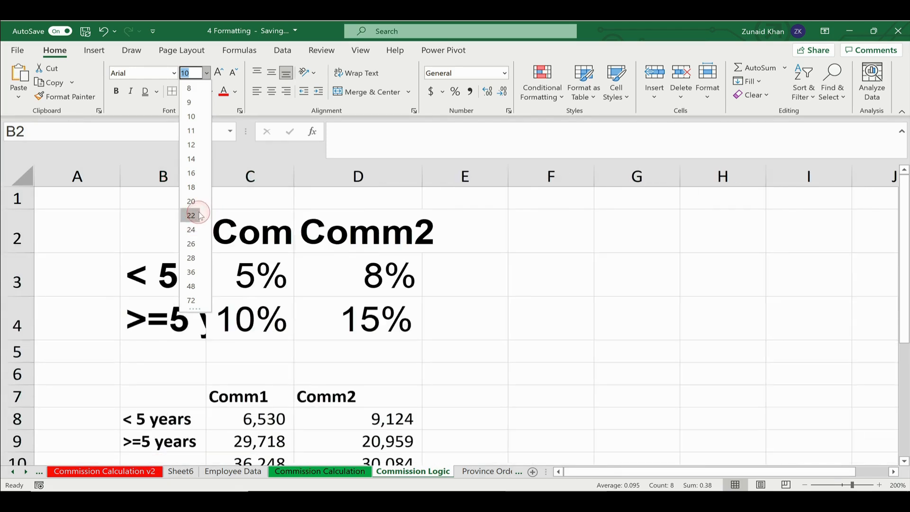
pyautogui.click(191, 117)
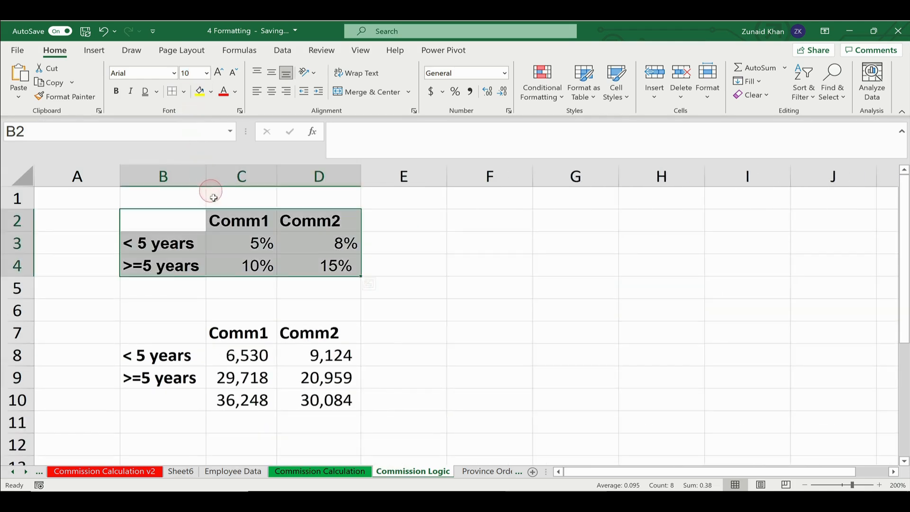
# Enlarge the font of the commission rate table in B2:D4 size by size up to 14.
pyautogui.click(217, 73)
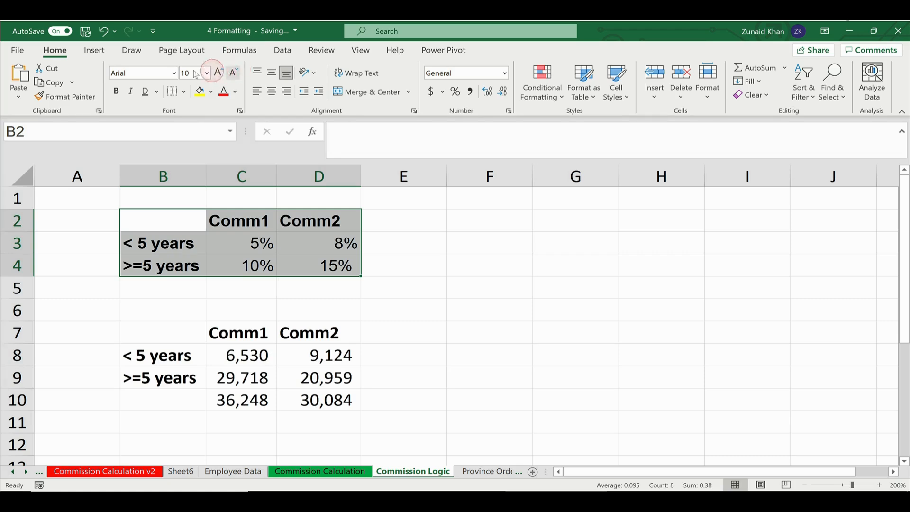
pyautogui.click(208, 73)
pyautogui.click(219, 72)
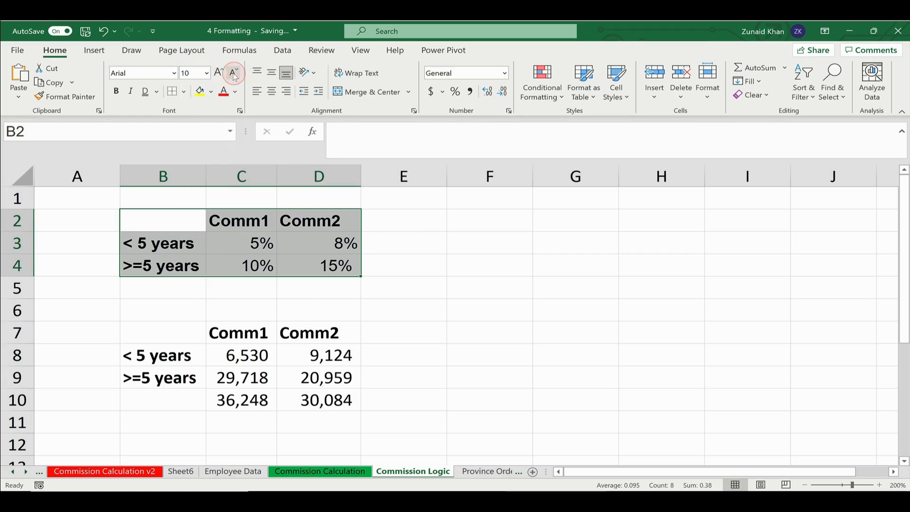
pyautogui.click(220, 73)
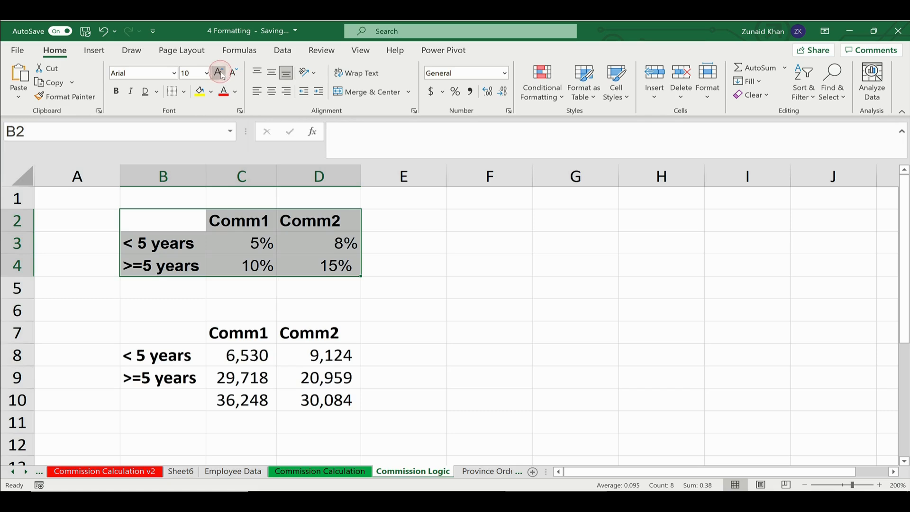
pyautogui.click(220, 73)
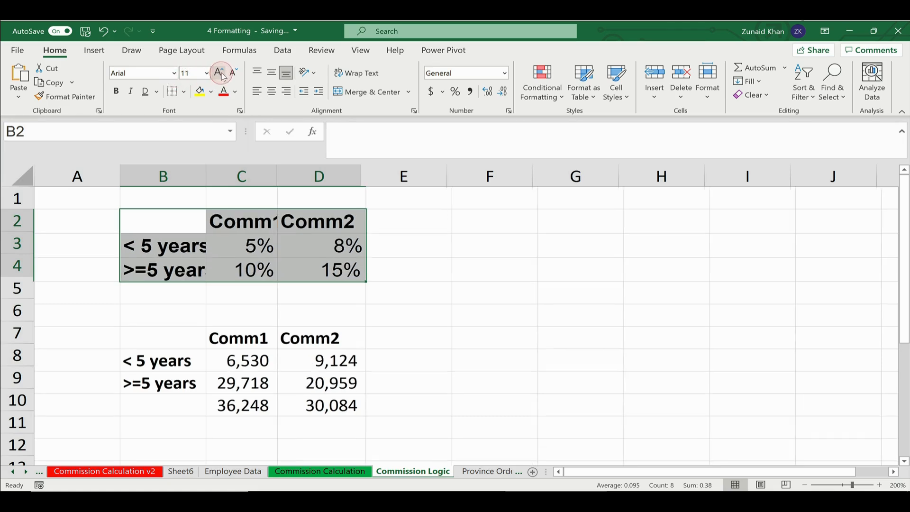
pyautogui.click(221, 74)
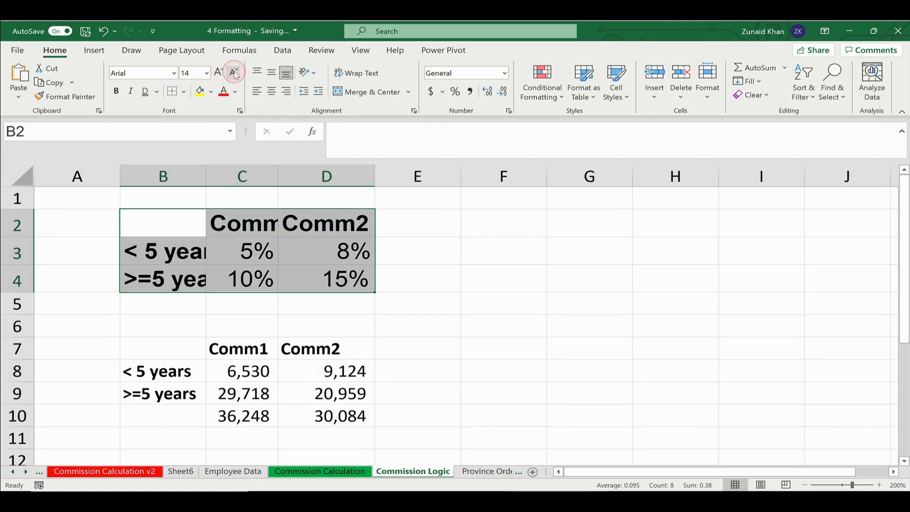
# Shrink the font of the commission rate table in B2:D4 size by size down to 10.
pyautogui.click(235, 73)
pyautogui.click(235, 73)
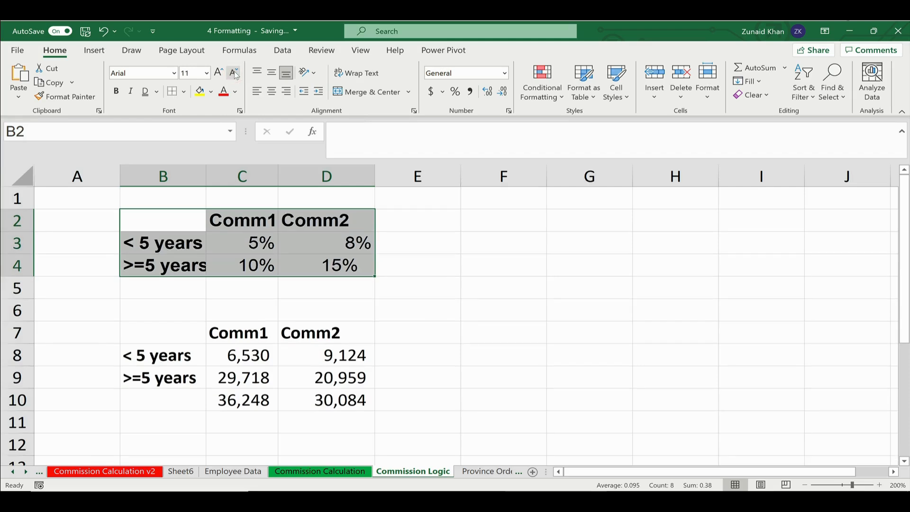
pyautogui.click(234, 73)
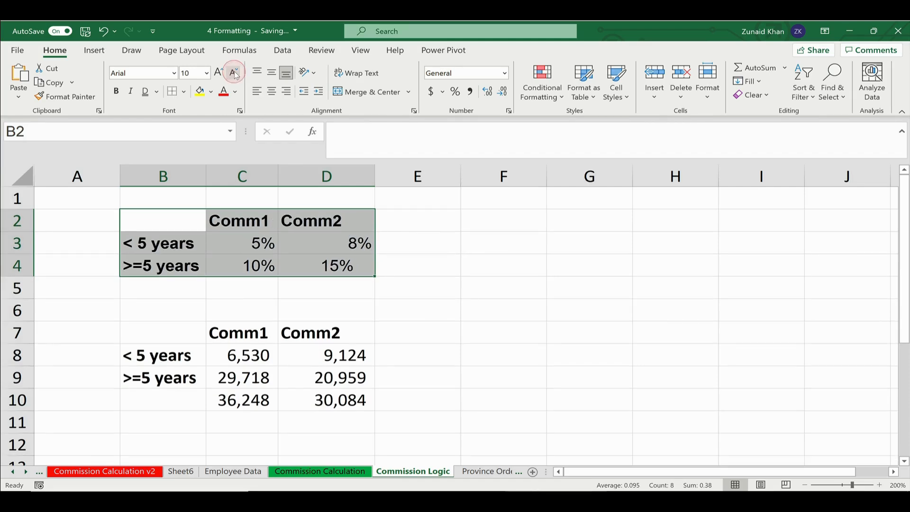
pyautogui.click(208, 73)
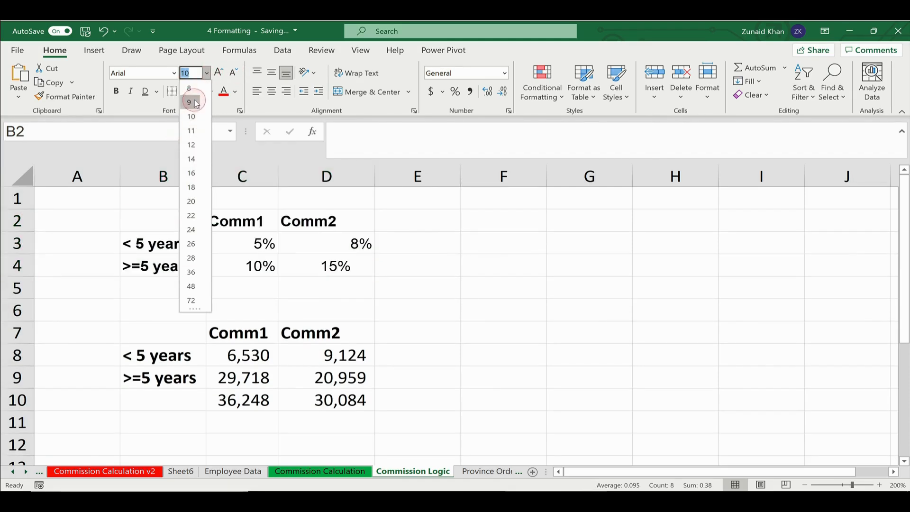
pyautogui.click(223, 74)
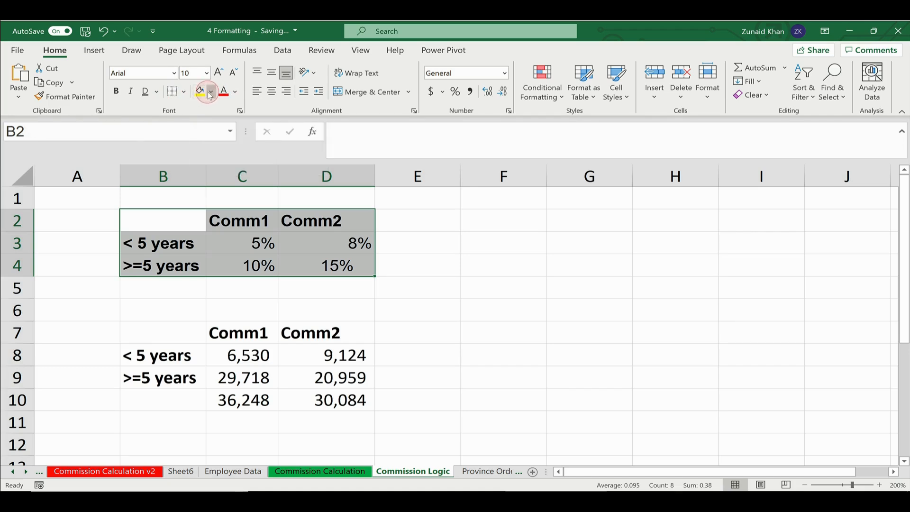
# Fill the commission rate table in B2:D4 with a custom bright pink from the full colour palette.
pyautogui.click(210, 93)
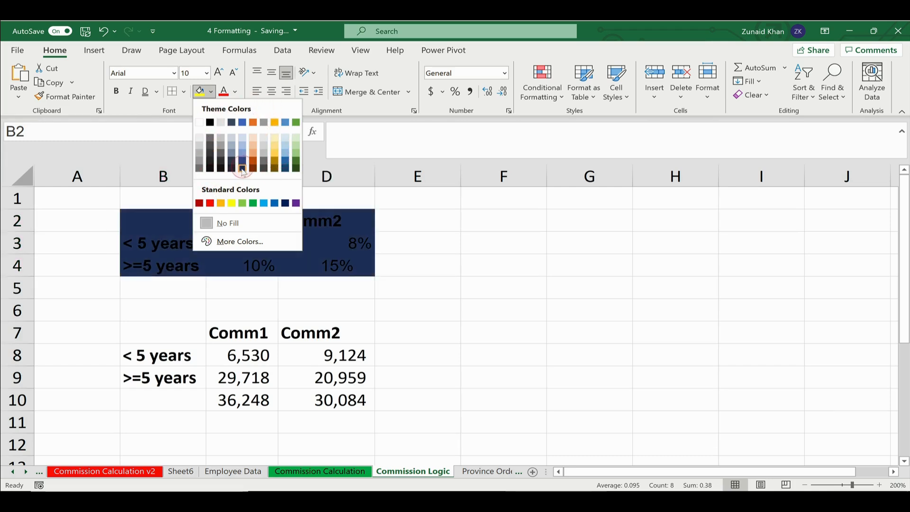
pyautogui.click(232, 242)
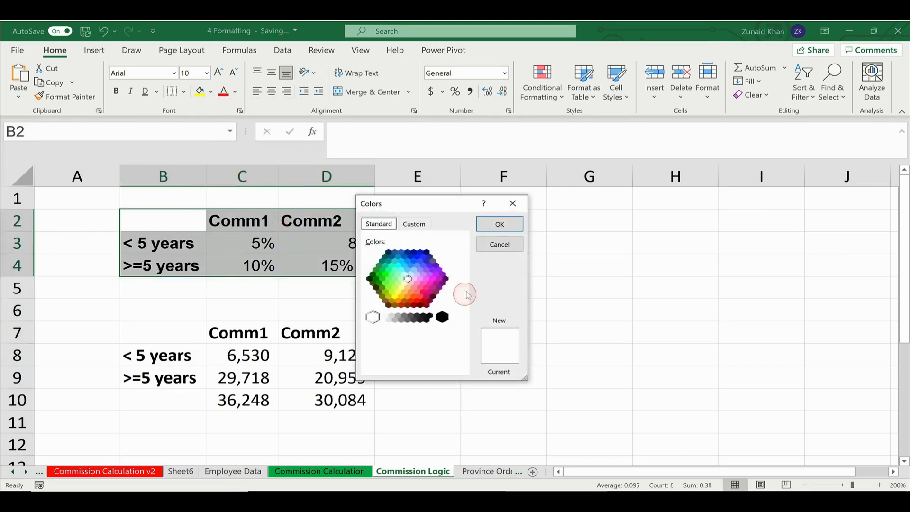
pyautogui.click(417, 262)
pyautogui.click(387, 274)
pyautogui.click(423, 274)
pyautogui.click(427, 279)
pyautogui.click(503, 227)
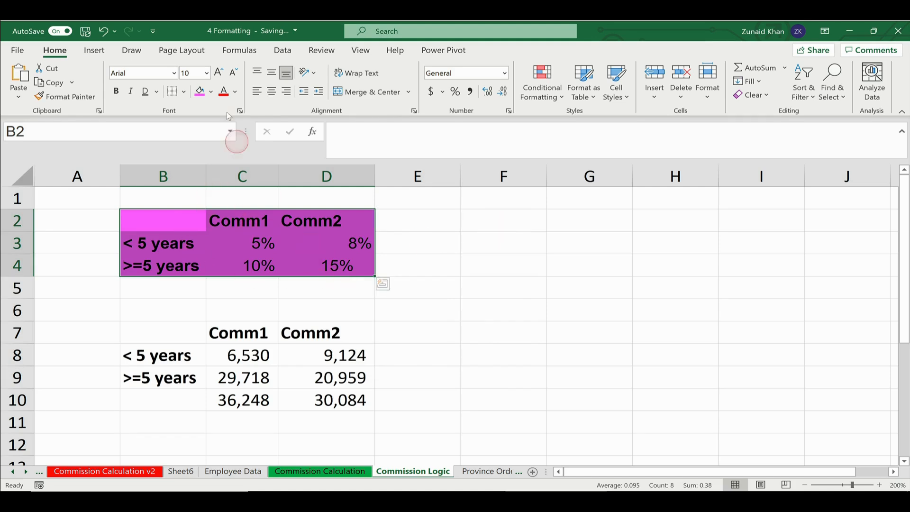
# Clear the fill of the commission rate table in B2:D4 and give it a light gold theme fill.
pyautogui.click(213, 94)
pyautogui.click(211, 93)
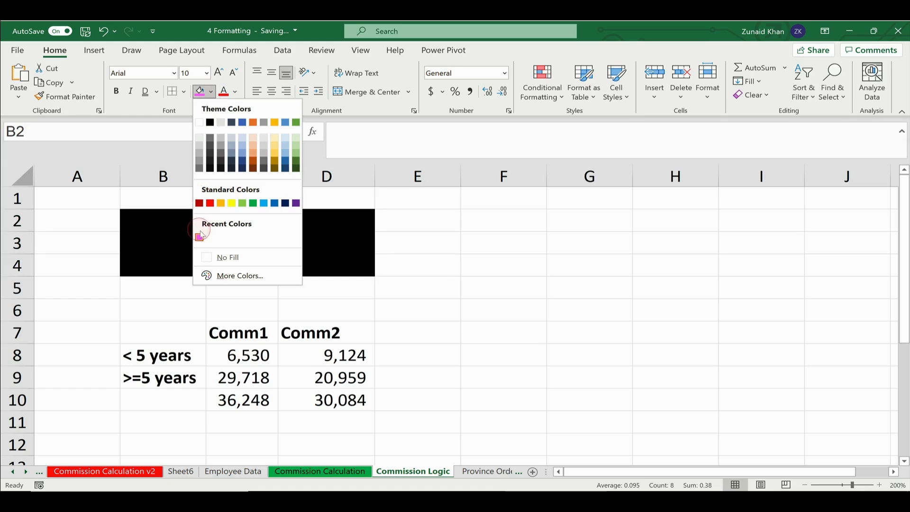
pyautogui.click(228, 257)
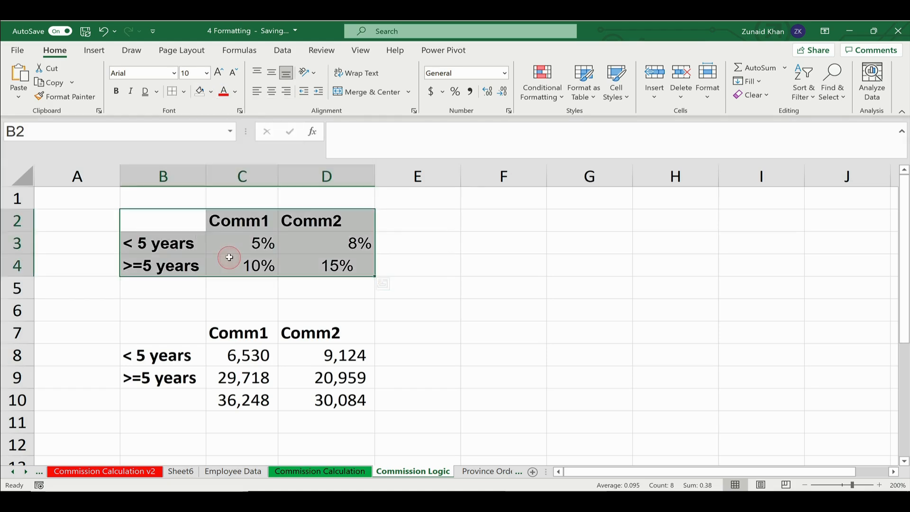
pyautogui.click(213, 93)
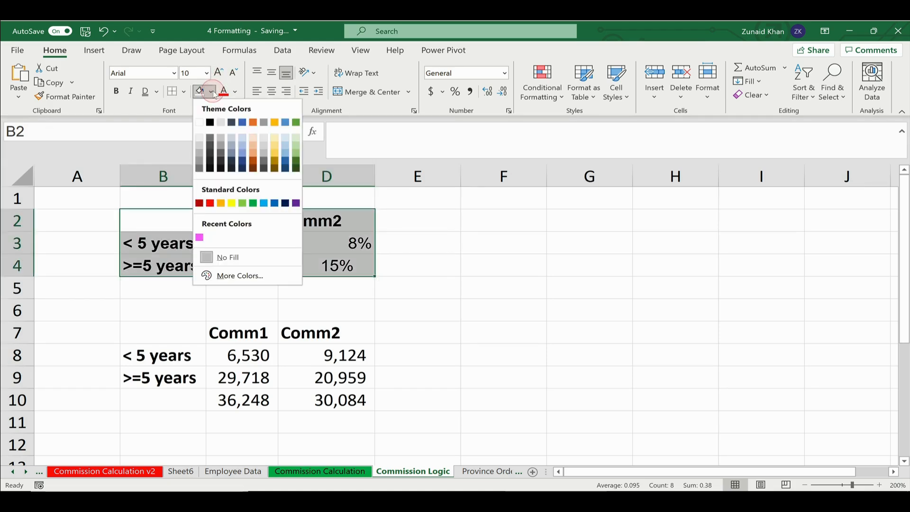
pyautogui.click(276, 147)
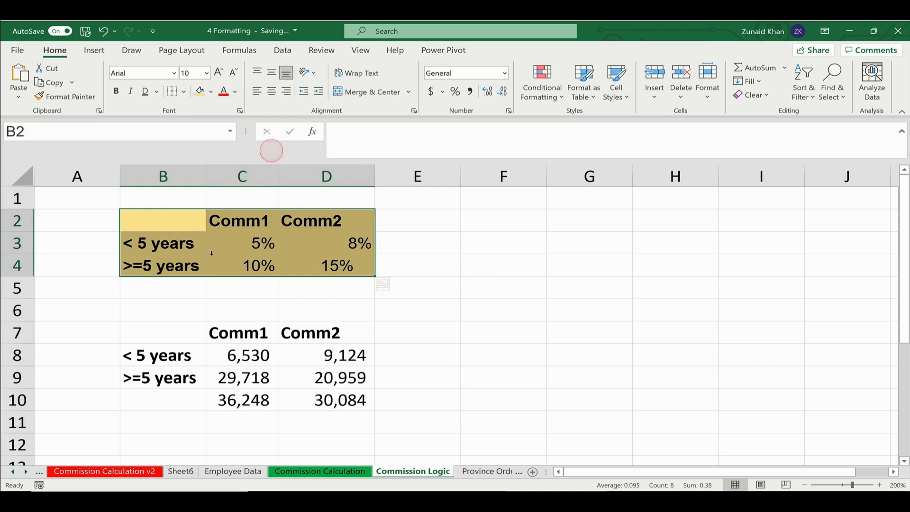
# Set the font colour of the Comm1 and Comm2 headings in C2:D2 to the theme blue.
pyautogui.click(216, 223)
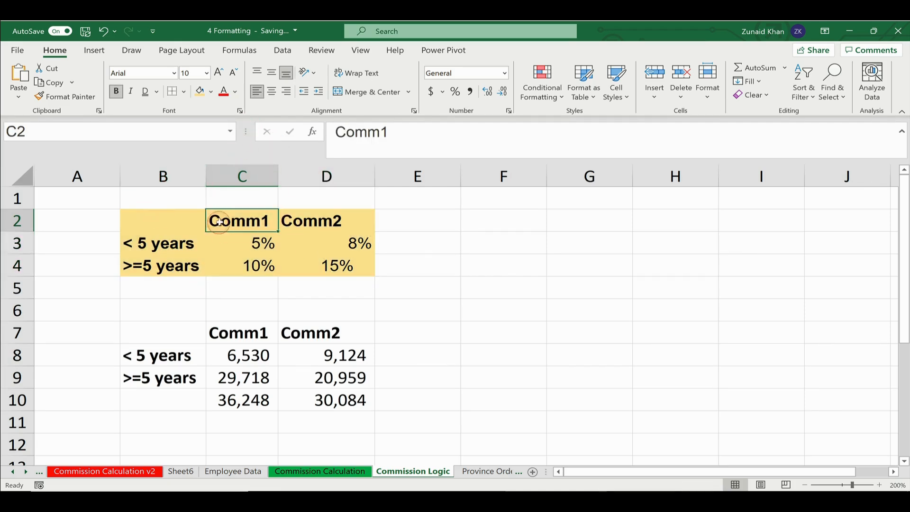
pyautogui.moveTo(239, 221); pyautogui.dragTo(284, 218)
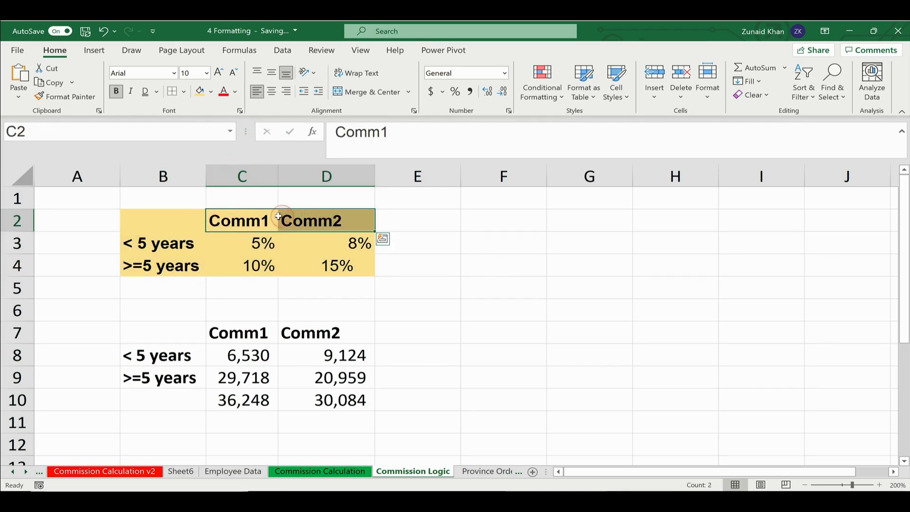
pyautogui.click(236, 92)
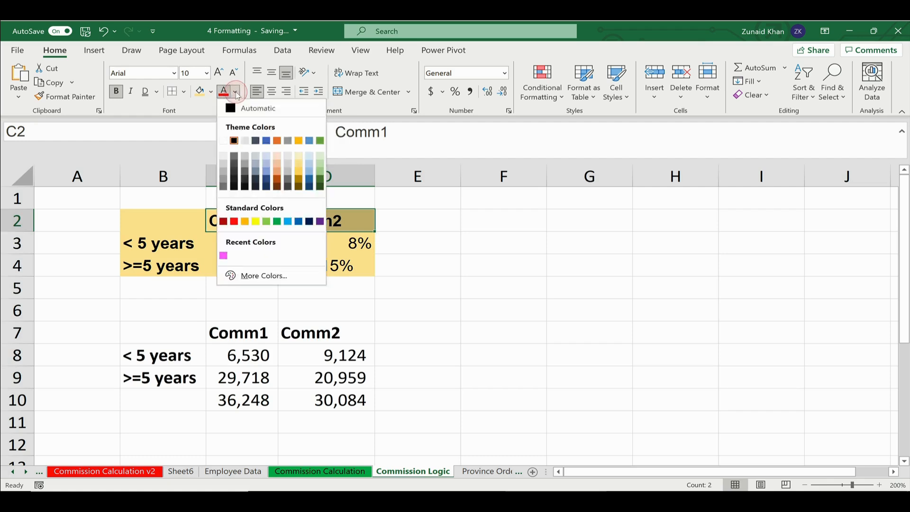
pyautogui.click(268, 142)
pyautogui.click(382, 230)
pyautogui.moveTo(264, 220); pyautogui.dragTo(294, 223)
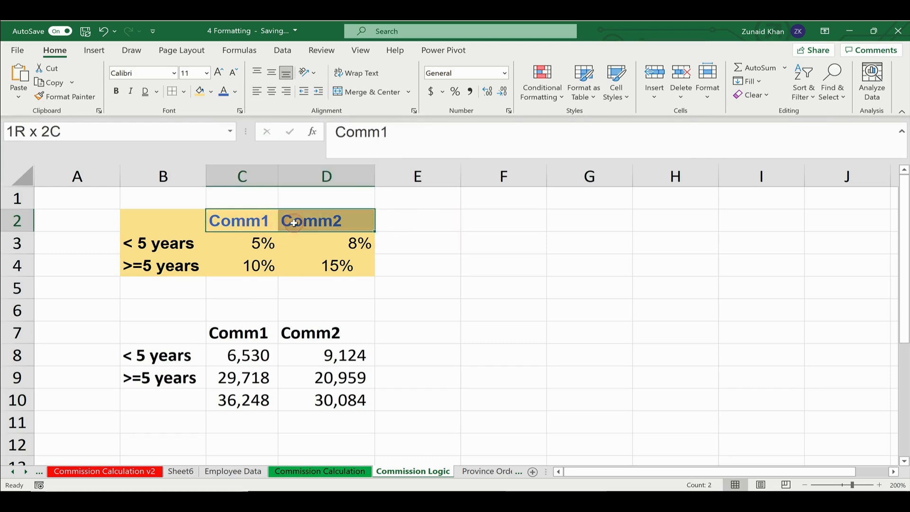
# Review the number, alignment, font, border and fill options in the cell format settings for B2.
pyautogui.click(195, 216)
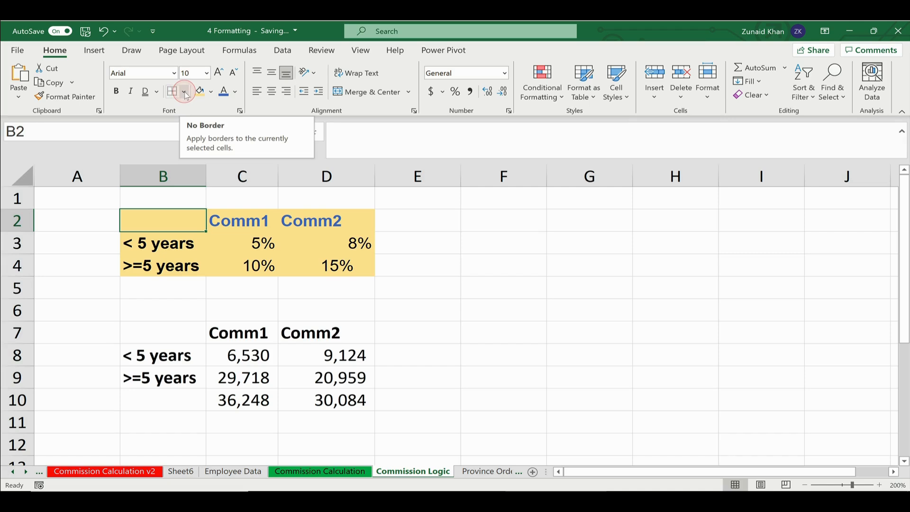
pyautogui.click(180, 221)
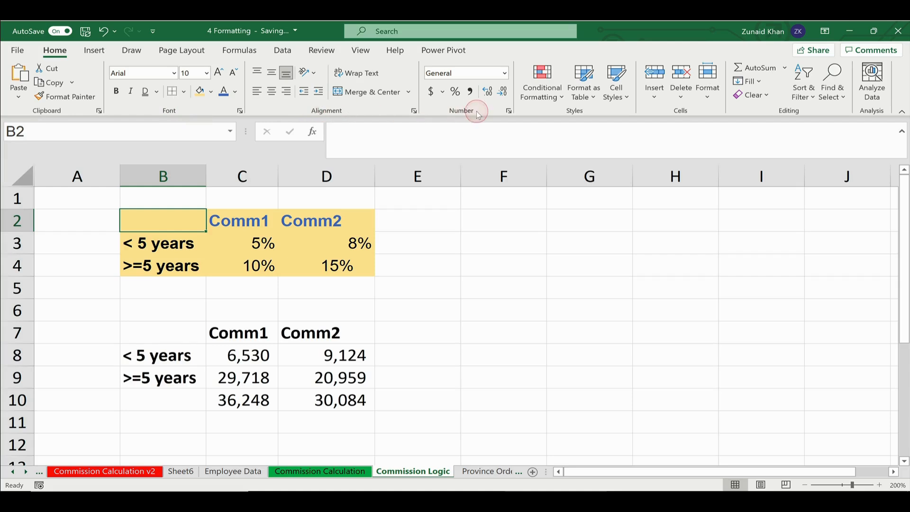
pyautogui.click(240, 111)
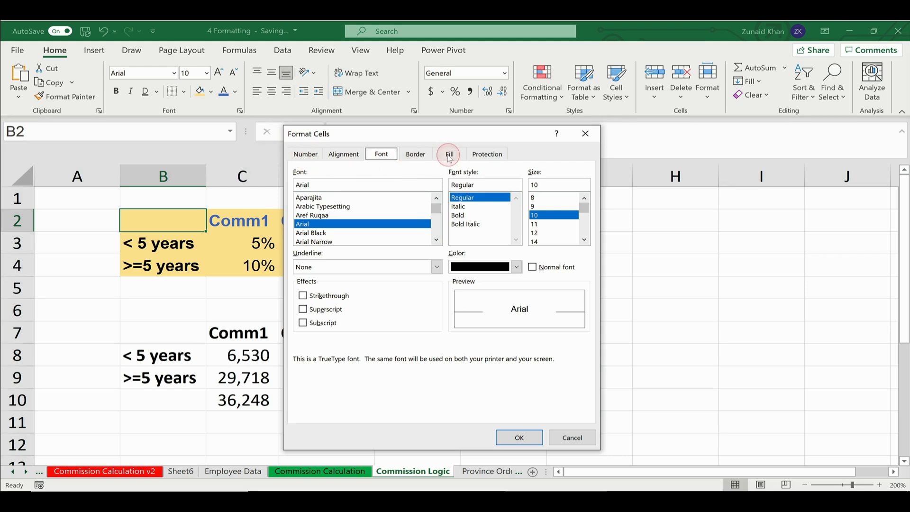
pyautogui.click(314, 153)
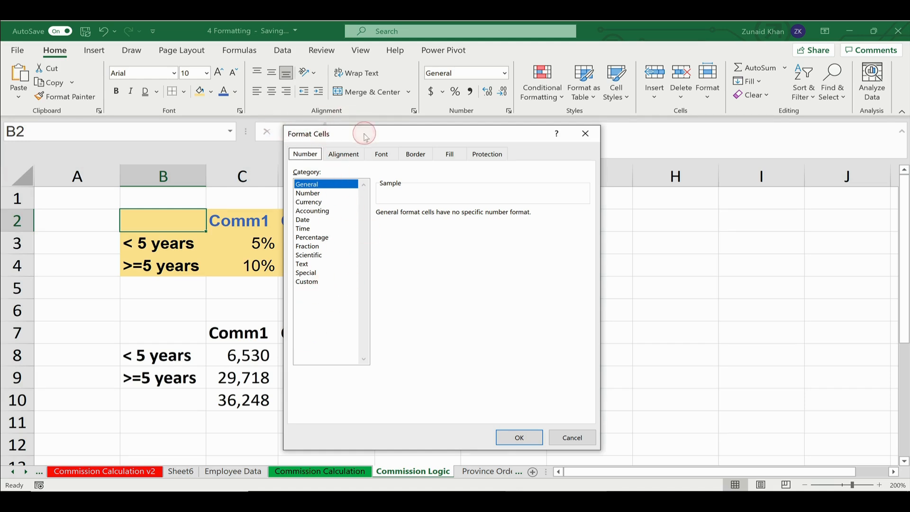
pyautogui.click(342, 156)
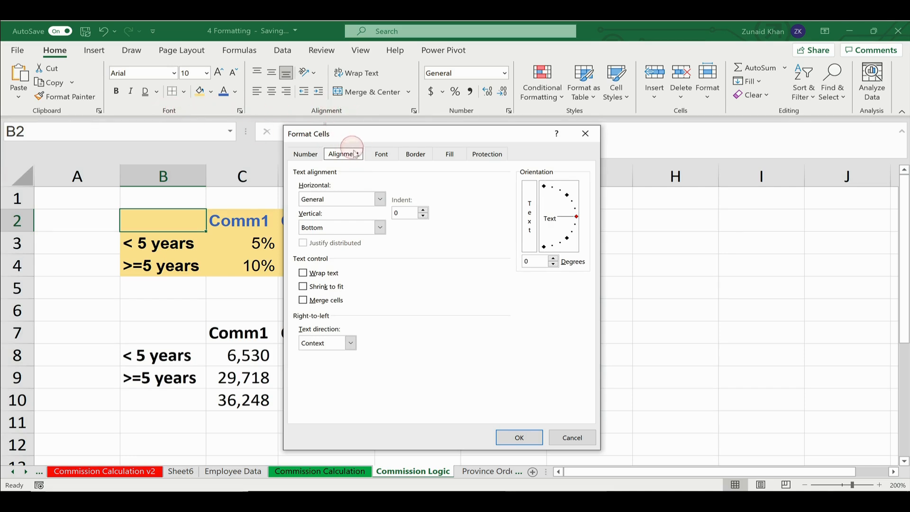
pyautogui.click(383, 156)
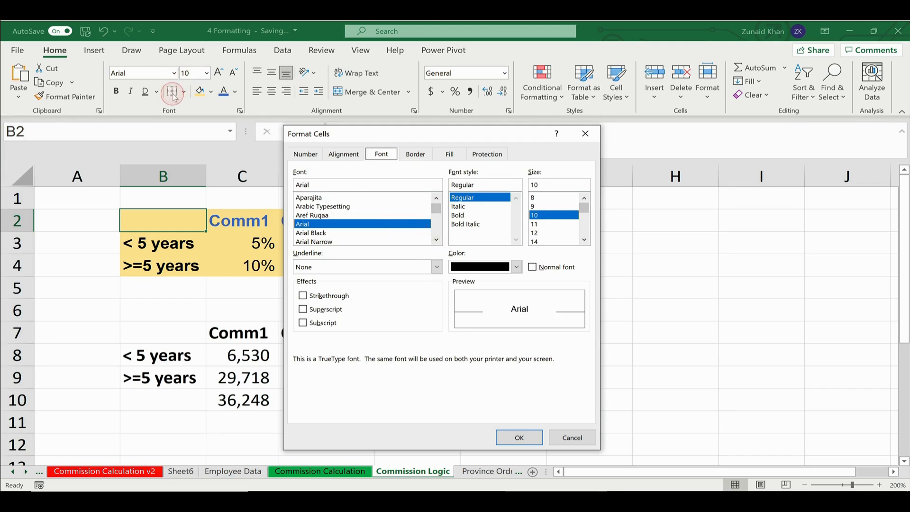
pyautogui.click(416, 154)
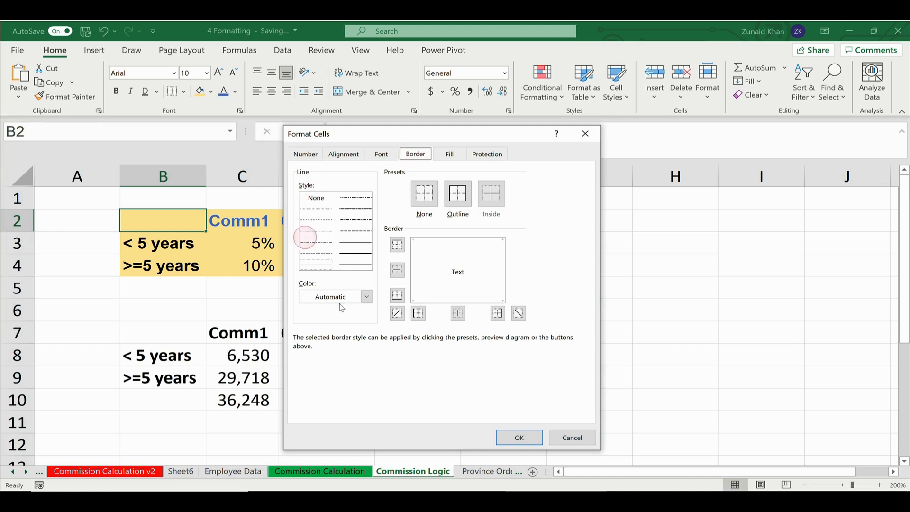
pyautogui.click(450, 154)
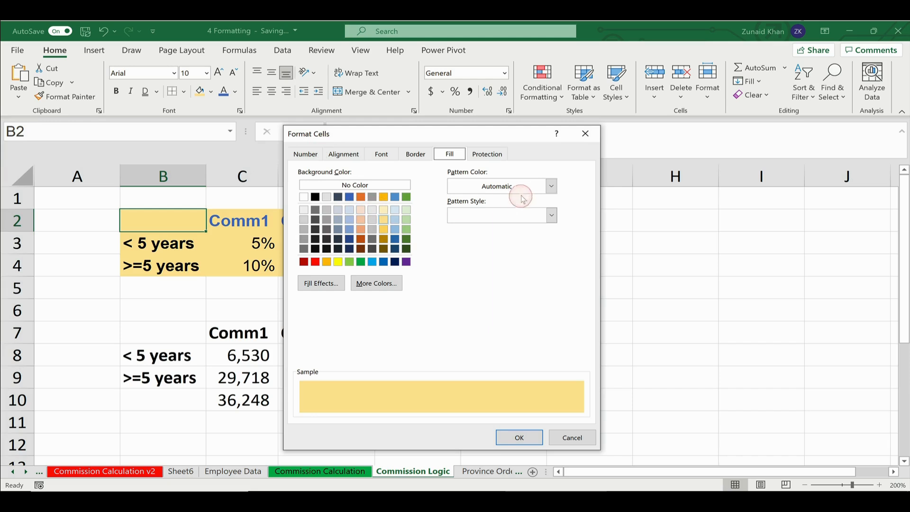
# Apply a fine dotted gray pattern style with the automatic pattern colour to the fill of cell B2.
pyautogui.click(551, 187)
pyautogui.click(551, 188)
pyautogui.click(551, 218)
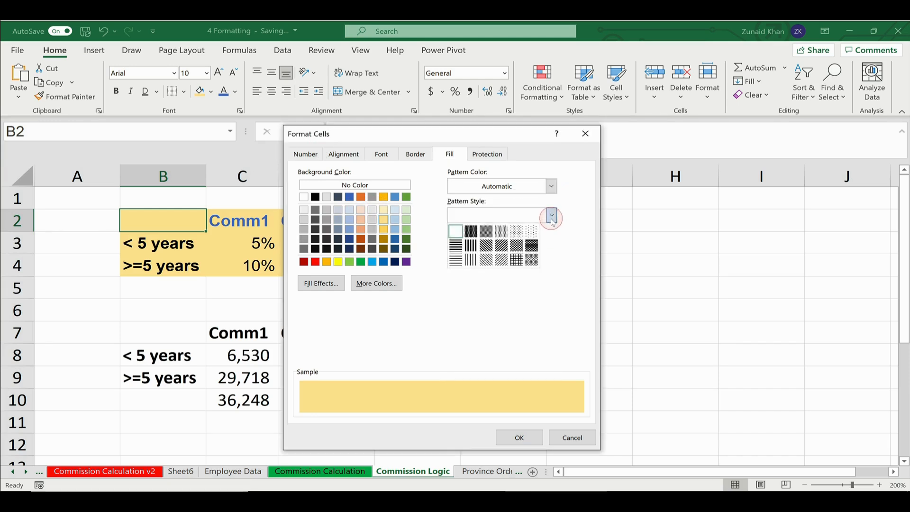
pyautogui.click(500, 233)
pyautogui.click(521, 436)
pyautogui.click(177, 236)
pyautogui.click(187, 221)
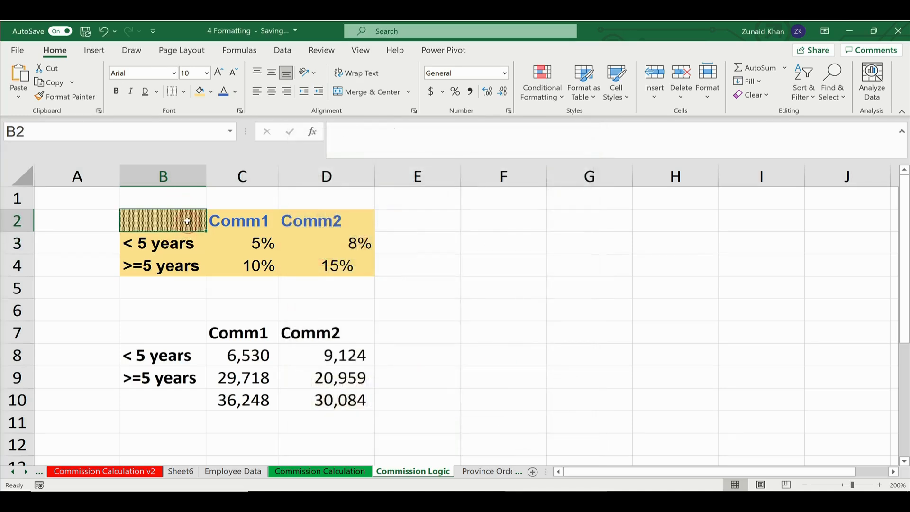
pyautogui.click(211, 90)
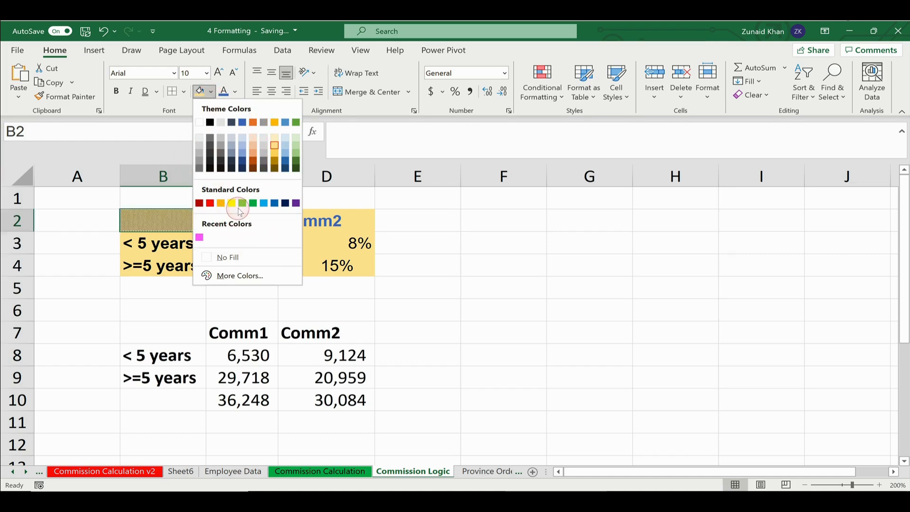
pyautogui.click(160, 215)
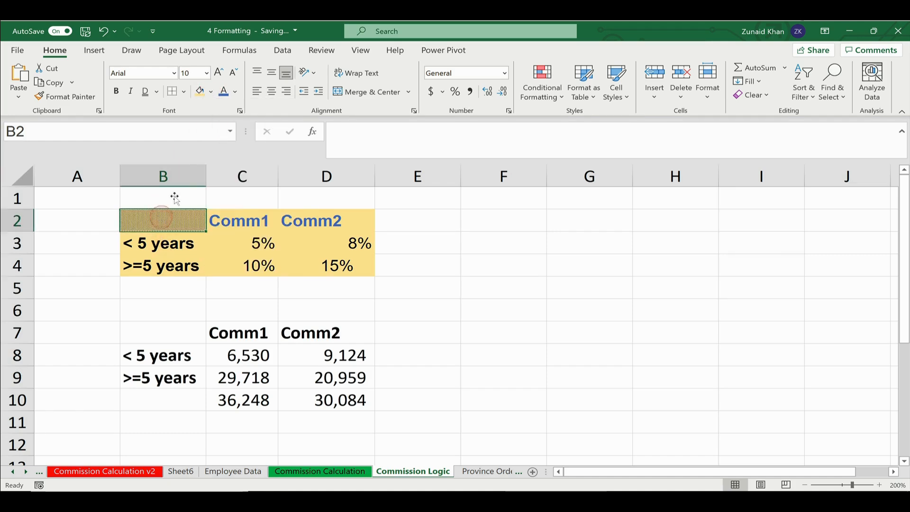
pyautogui.click(240, 111)
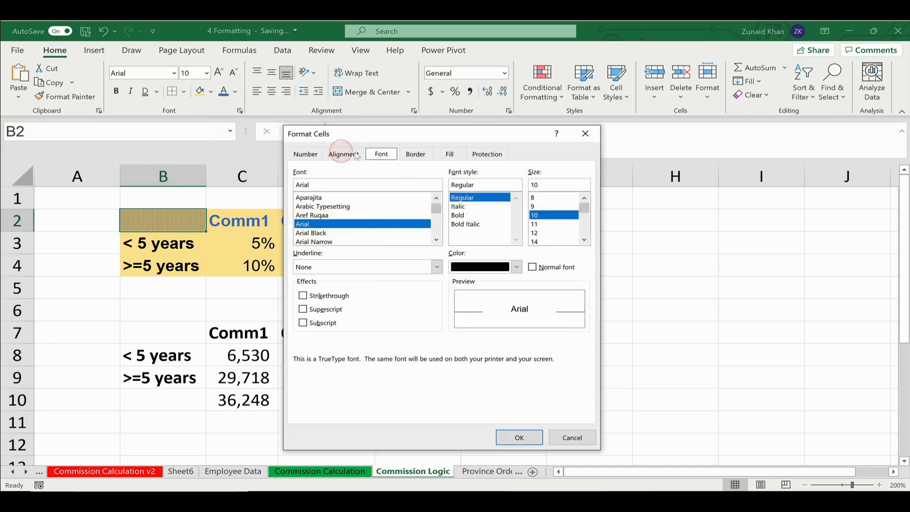
pyautogui.click(572, 437)
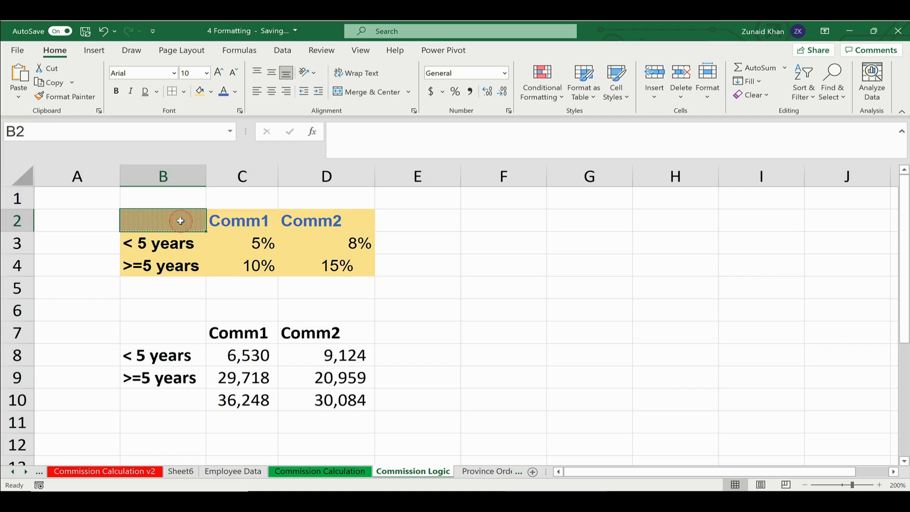
# Apply a light dotted pattern style with the automatic pattern colour to the fill of header cells B2:D2.
pyautogui.moveTo(192, 222); pyautogui.dragTo(295, 222)
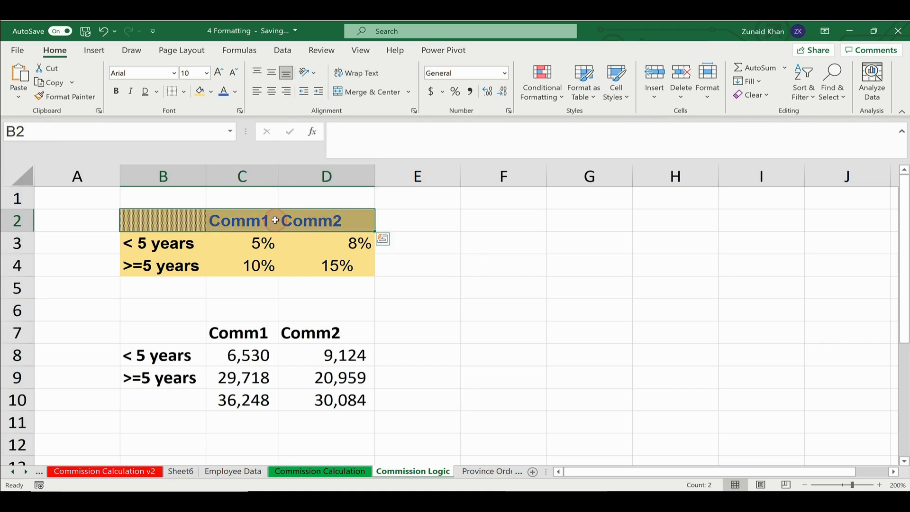
pyautogui.rightClick(275, 220)
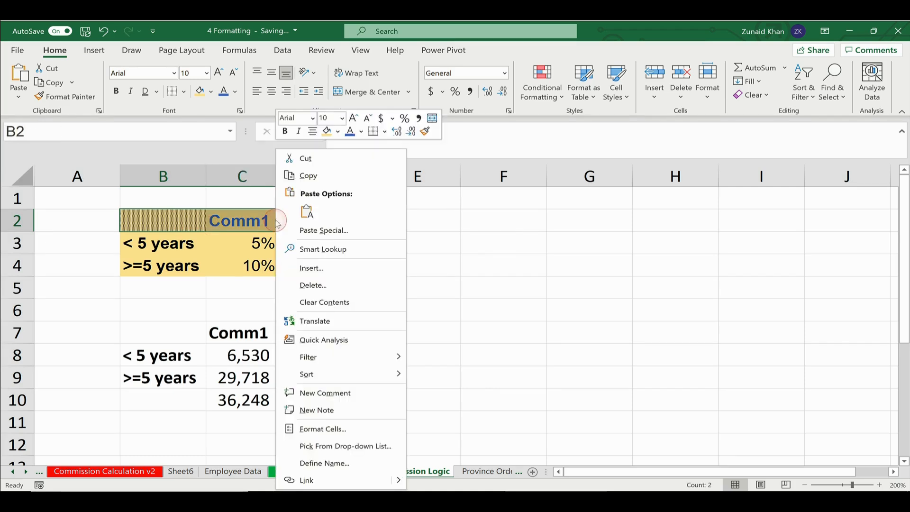
pyautogui.click(317, 425)
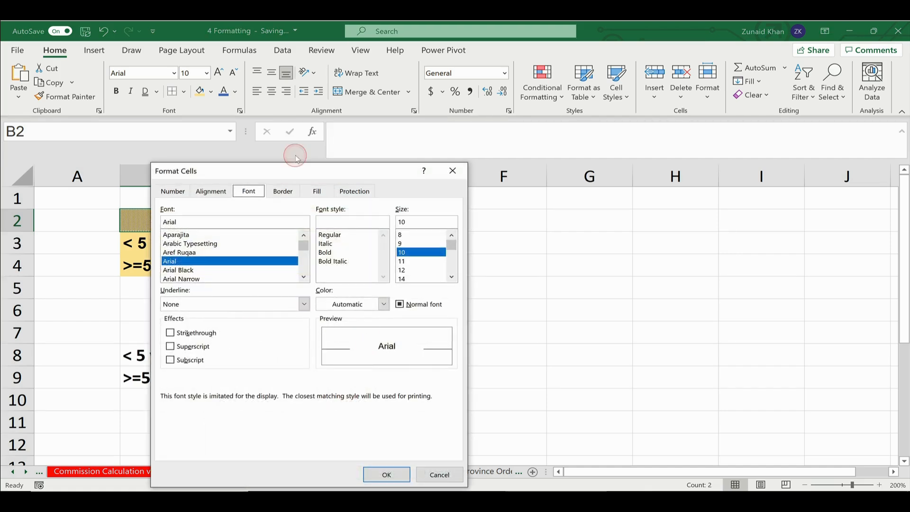
pyautogui.moveTo(288, 175); pyautogui.dragTo(577, 114)
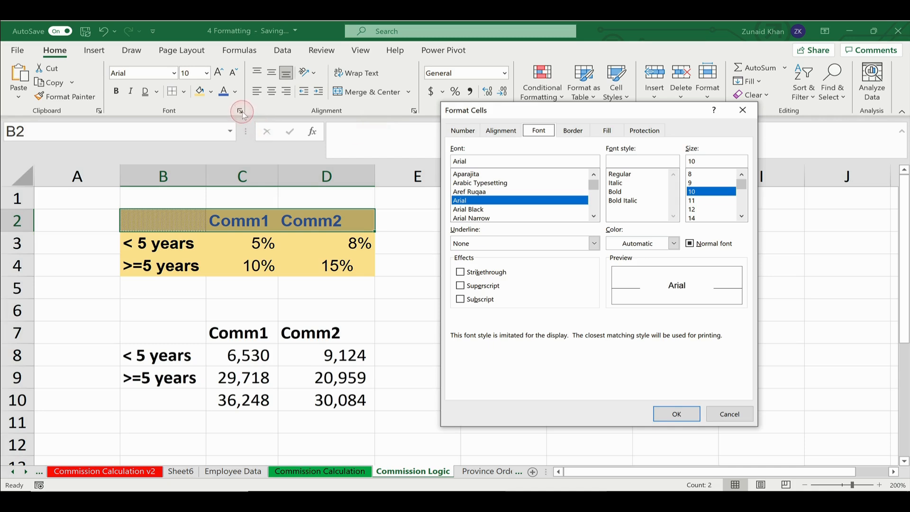
pyautogui.click(607, 132)
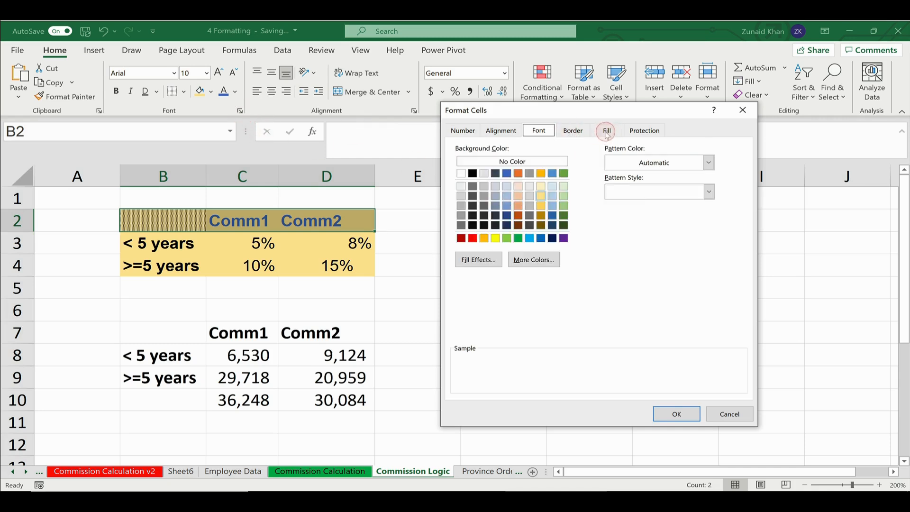
pyautogui.click(634, 192)
pyautogui.click(695, 209)
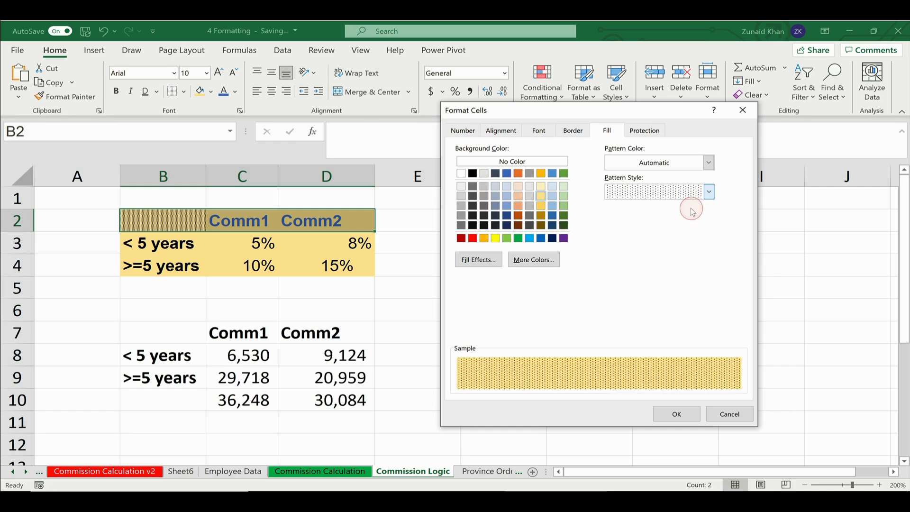
pyautogui.click(681, 413)
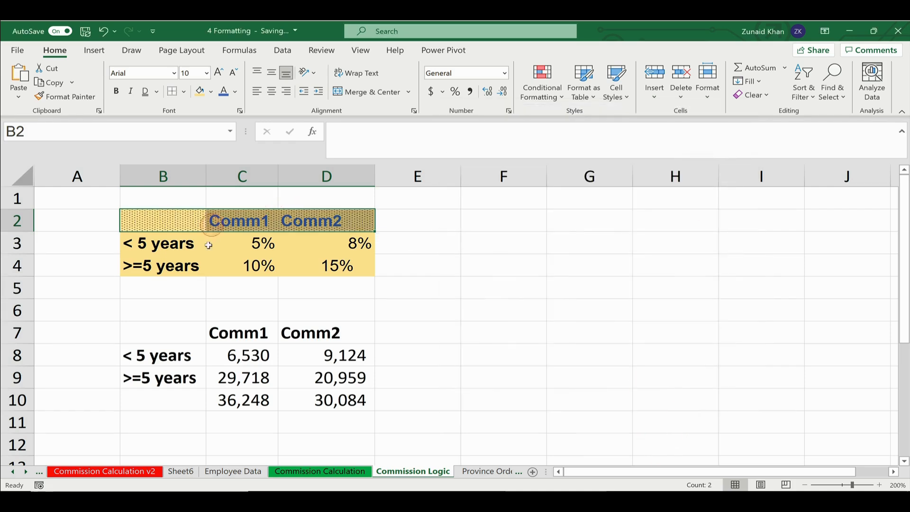
# Remove the pattern style from the fill of header cells B2:D2, keeping the light gold background colour.
pyautogui.click(211, 261)
pyautogui.moveTo(190, 219); pyautogui.dragTo(332, 221)
pyautogui.click(269, 153)
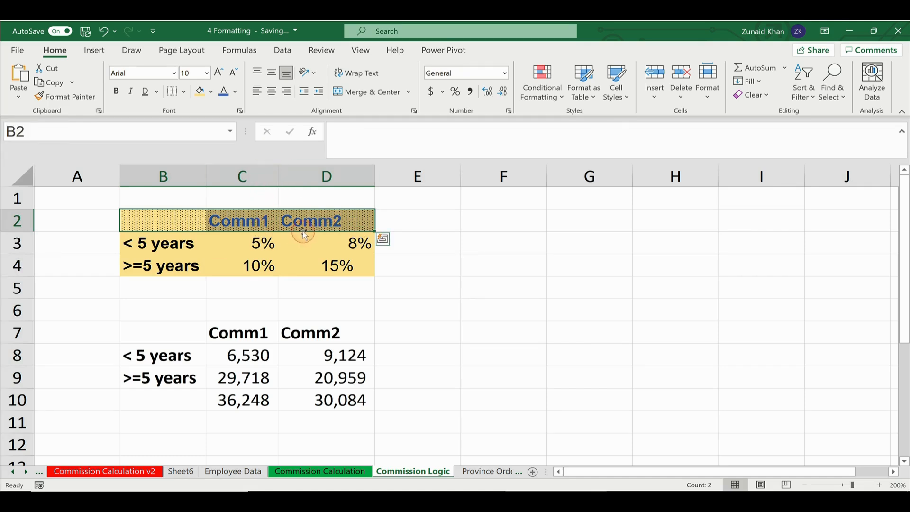
pyautogui.rightClick(187, 220)
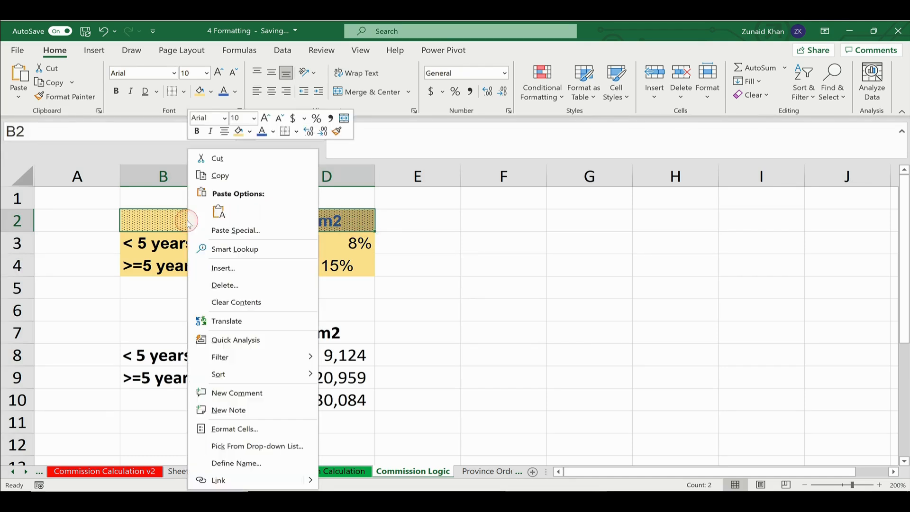
pyautogui.click(250, 433)
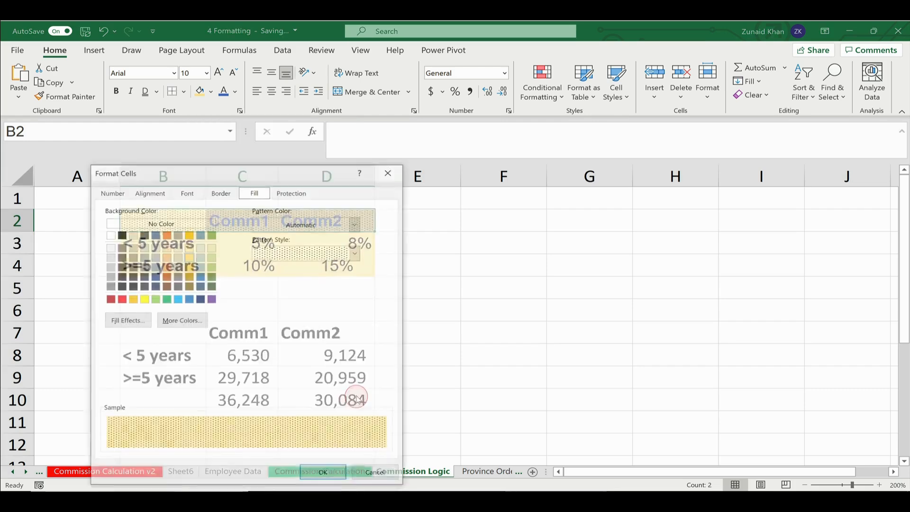
pyautogui.click(307, 253)
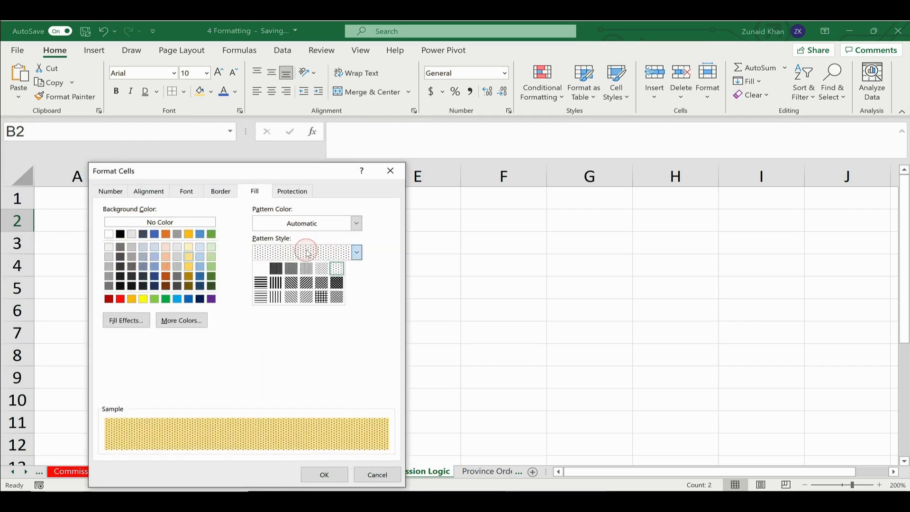
pyautogui.click(261, 269)
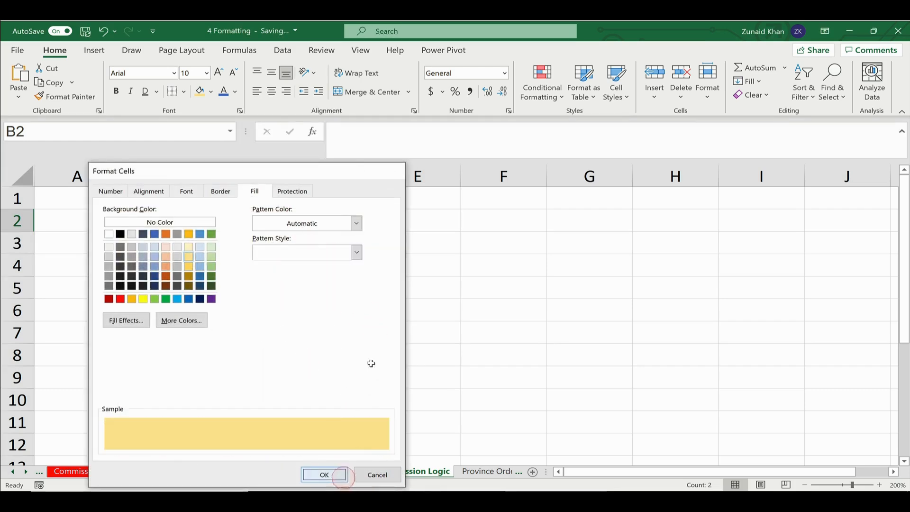
pyautogui.click(325, 475)
pyautogui.click(334, 244)
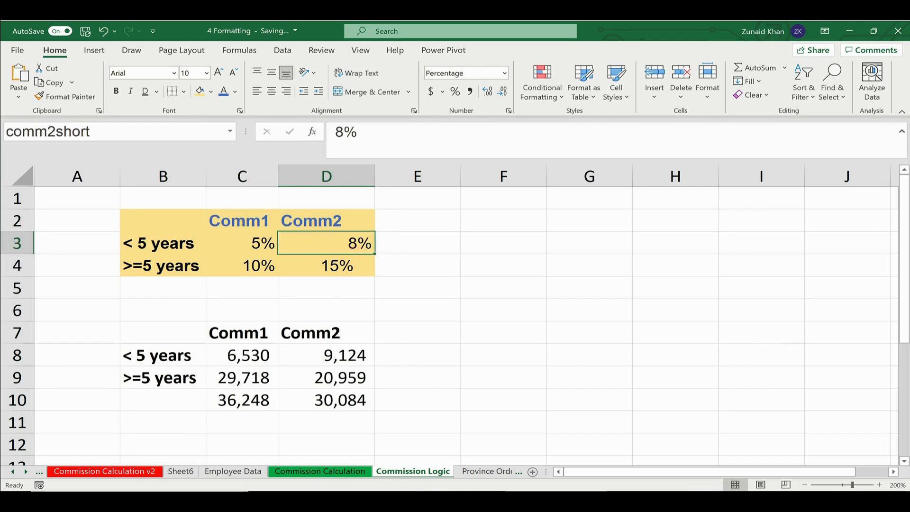
# Apply the superscript font effect to the Comm1 and Comm2 headings in C2:D2, leaving strikethrough off.
pyautogui.click(309, 223)
pyautogui.moveTo(218, 224); pyautogui.dragTo(294, 223)
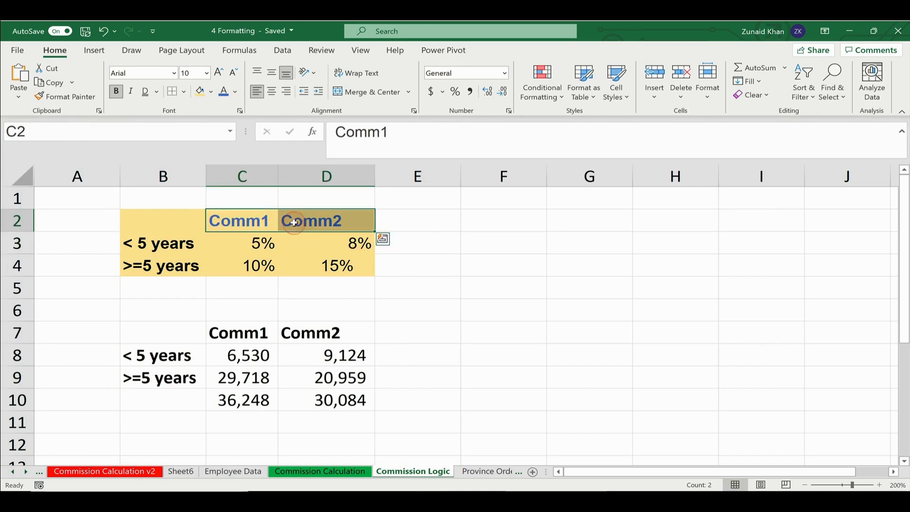
pyautogui.rightClick(293, 223)
pyautogui.click(342, 429)
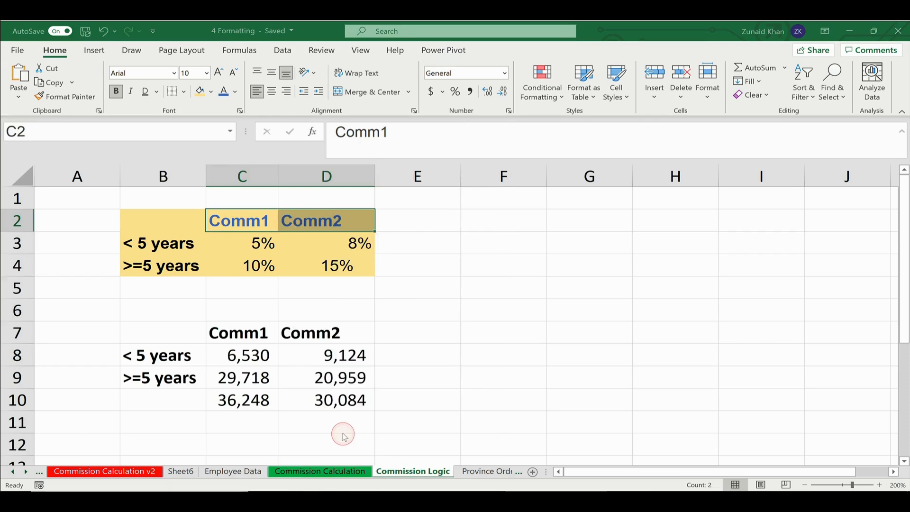
pyautogui.moveTo(303, 174); pyautogui.dragTo(429, 130)
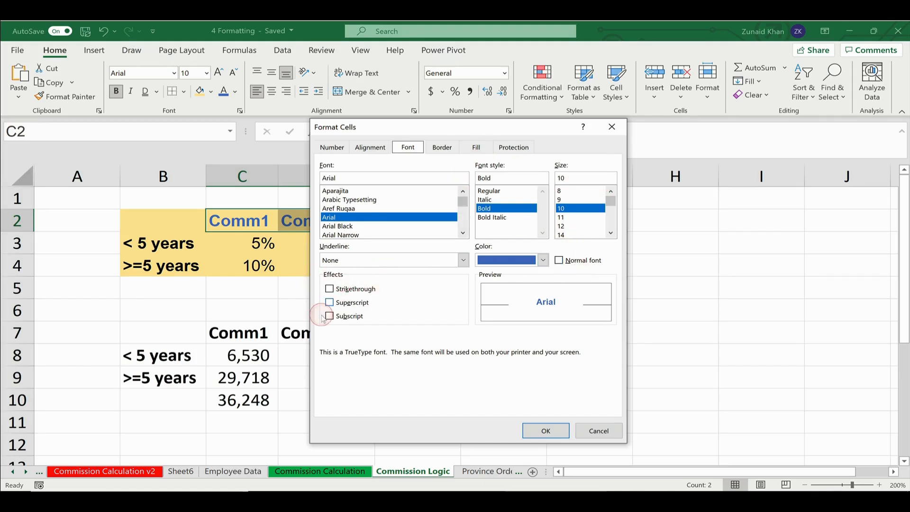
pyautogui.moveTo(419, 125); pyautogui.dragTo(497, 119)
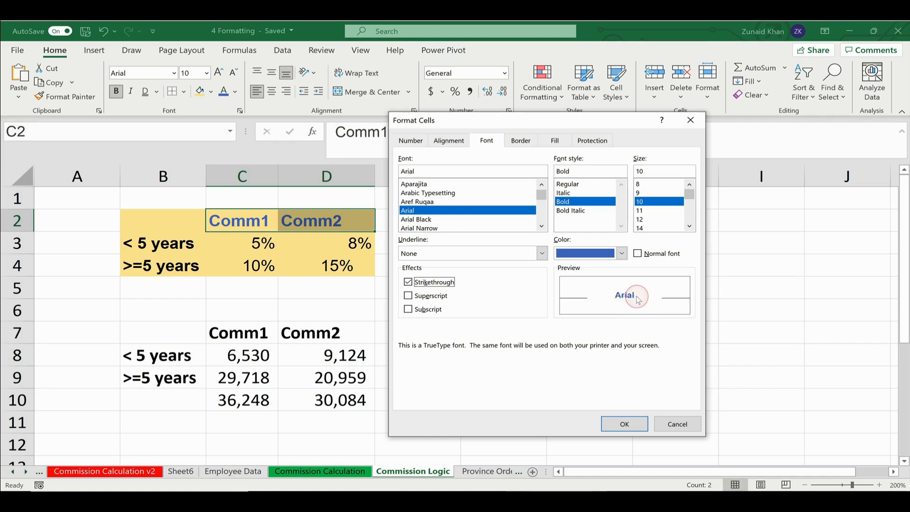
pyautogui.click(409, 296)
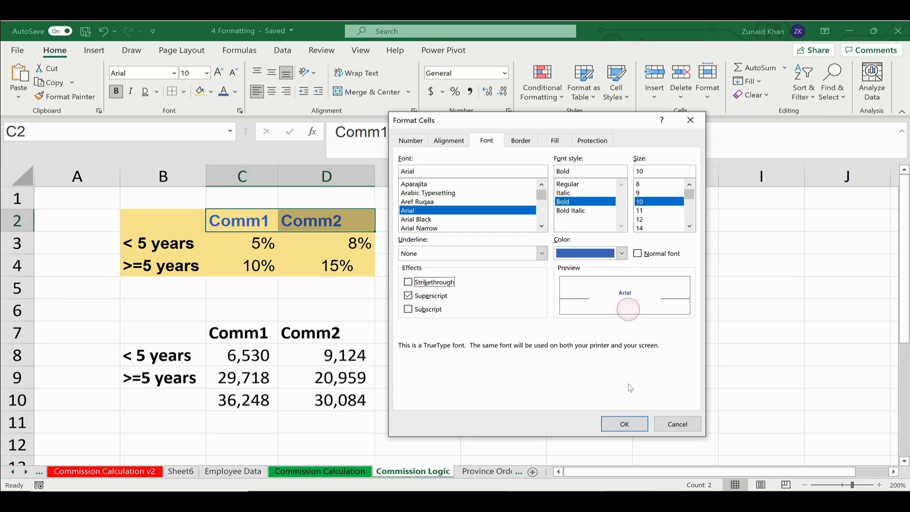
pyautogui.click(625, 423)
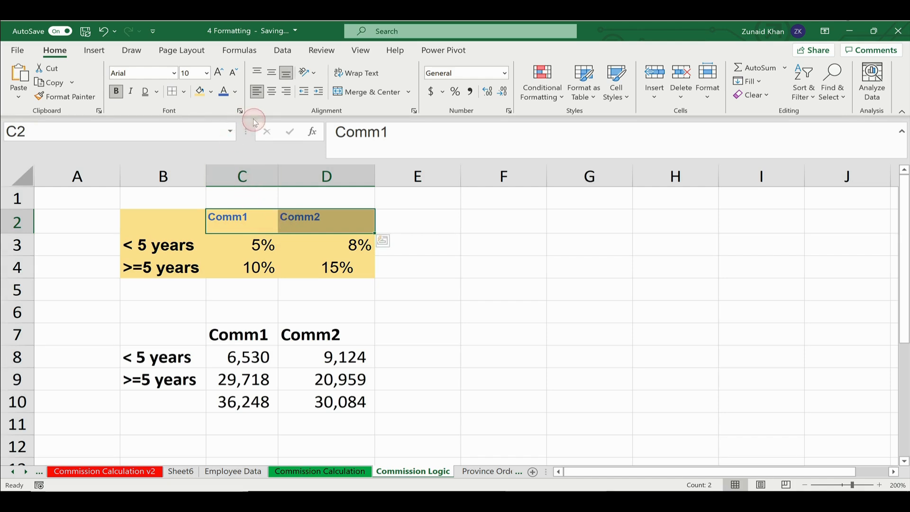
# Switch the font effect of the Comm1 and Comm2 headings in C2:D2 to subscript.
pyautogui.click(240, 112)
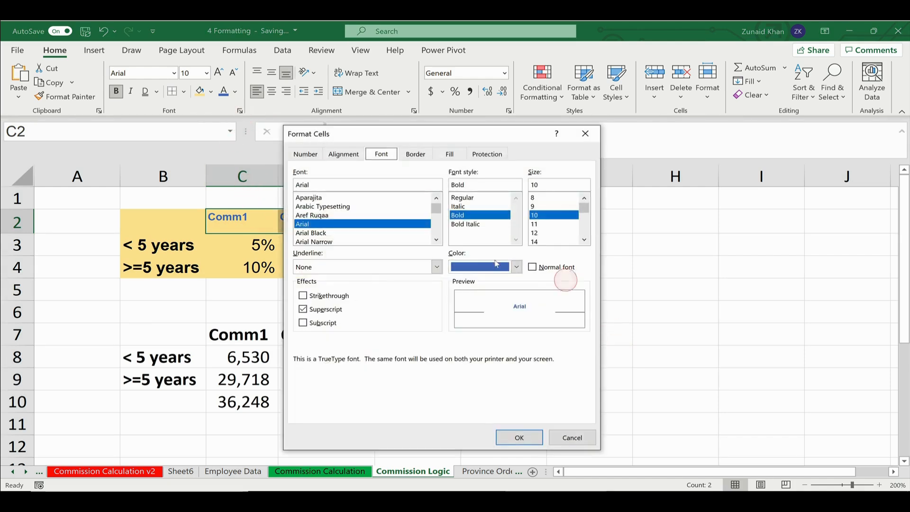
pyautogui.click(304, 323)
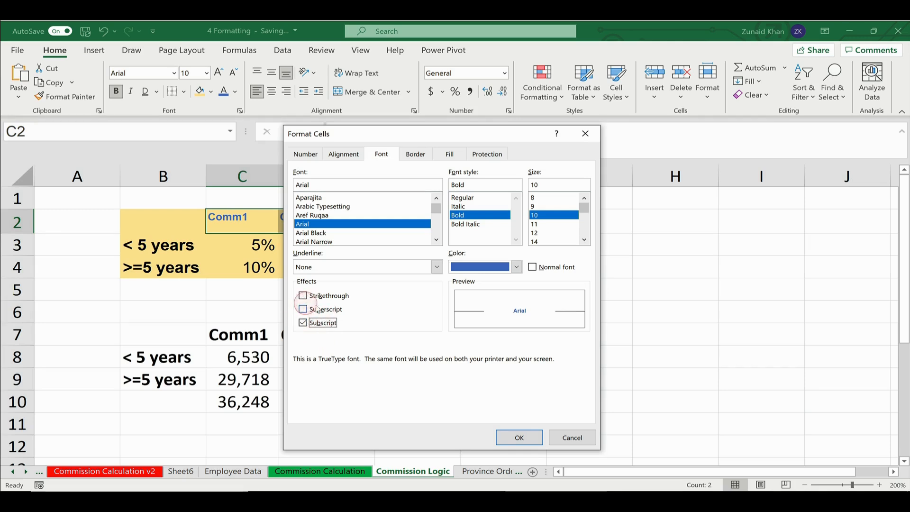
pyautogui.click(304, 311)
pyautogui.click(304, 323)
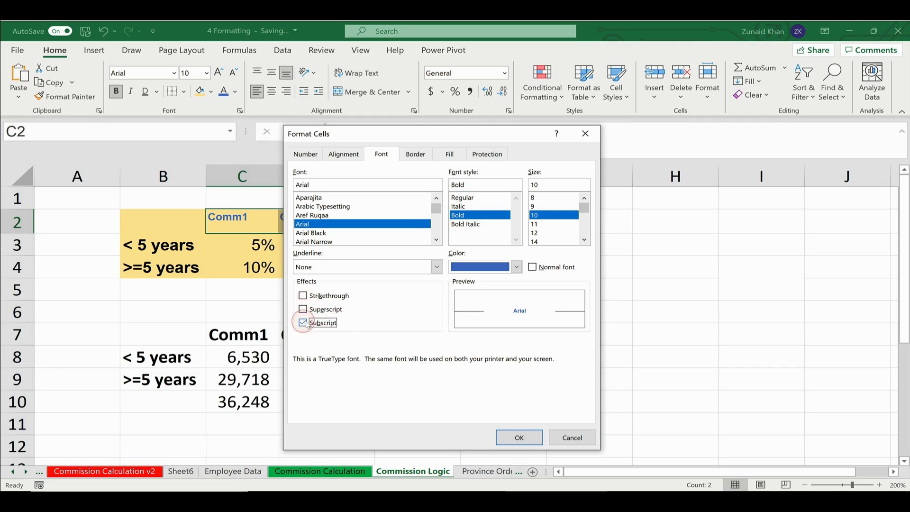
pyautogui.click(519, 437)
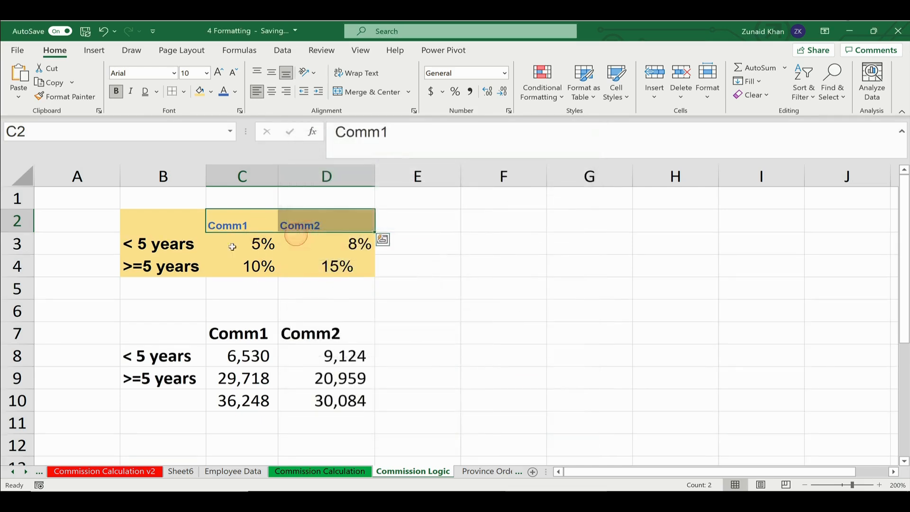
# Replace the subscript effect on the Comm1 and Comm2 headings in C2:D2 with strikethrough.
pyautogui.click(240, 110)
pyautogui.click(316, 325)
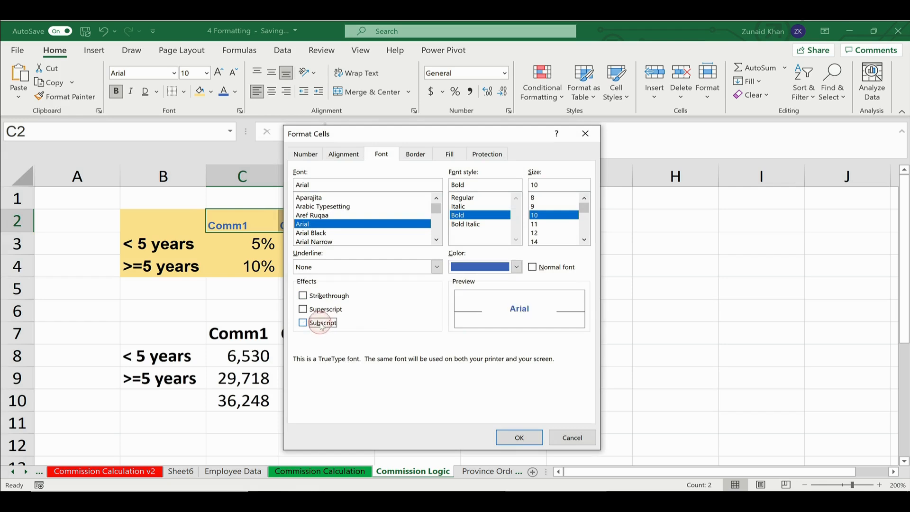
pyautogui.click(330, 294)
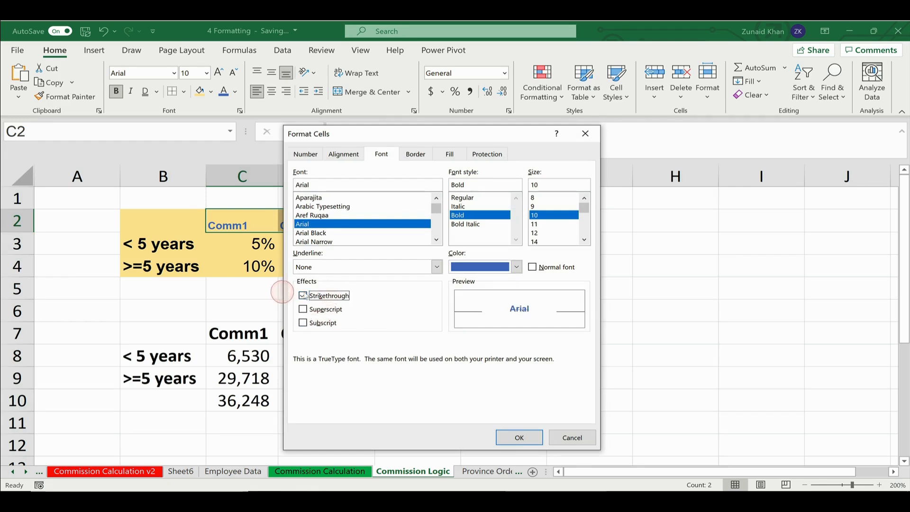
pyautogui.click(520, 437)
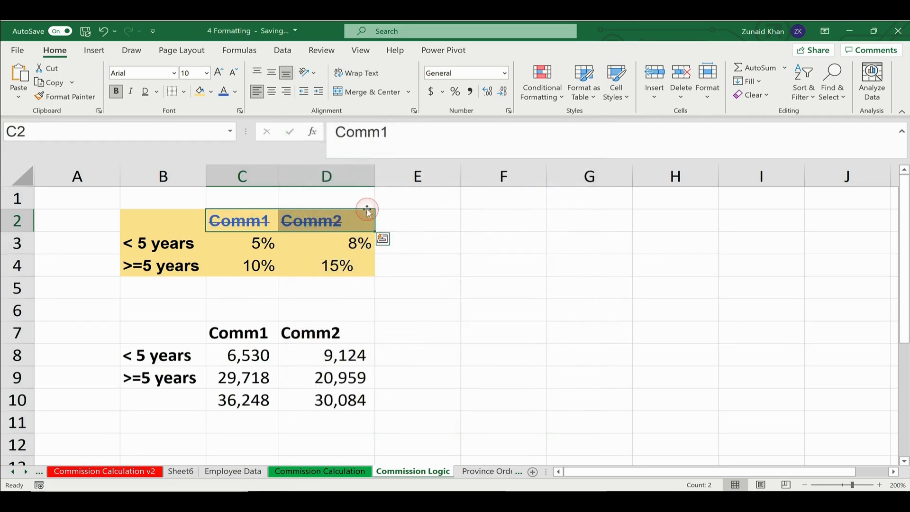
# Clear the strikethrough effect from the Comm1 and Comm2 headings in C2:D2.
pyautogui.click(240, 110)
pyautogui.click(304, 296)
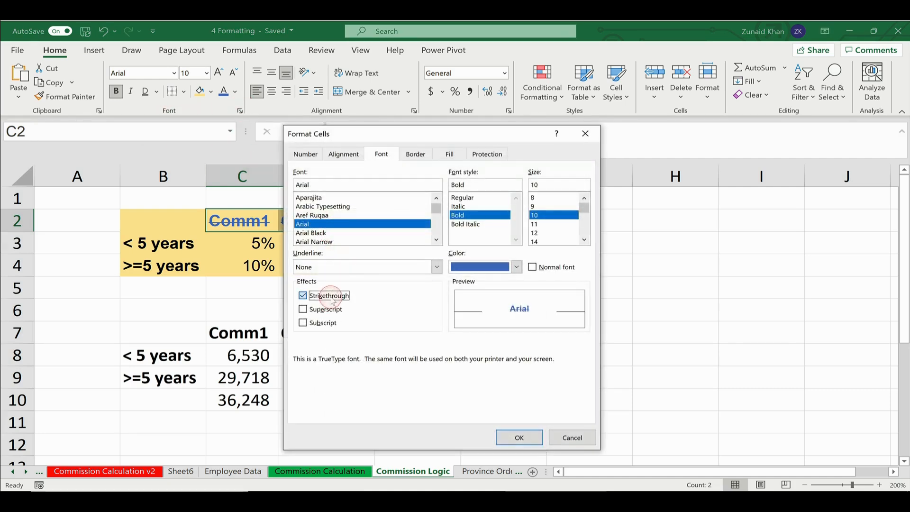